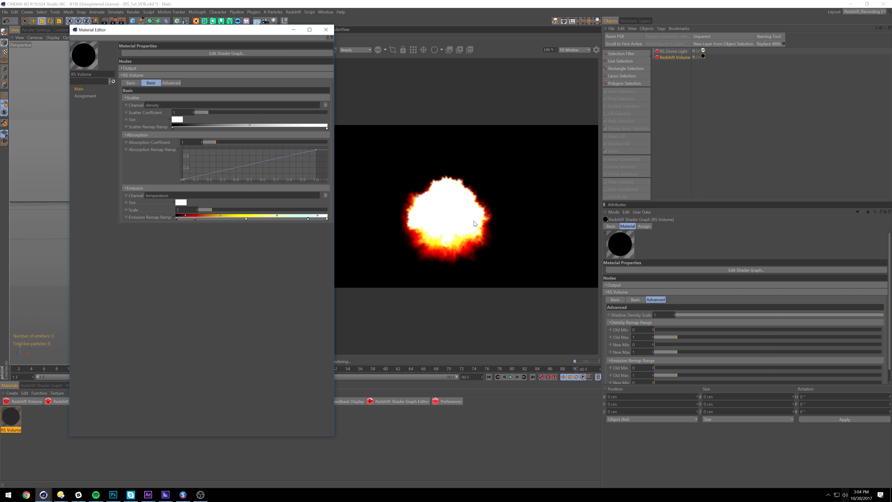
Close the Material Editor and pan the Perspective view down over the volume
left_click(327, 30)
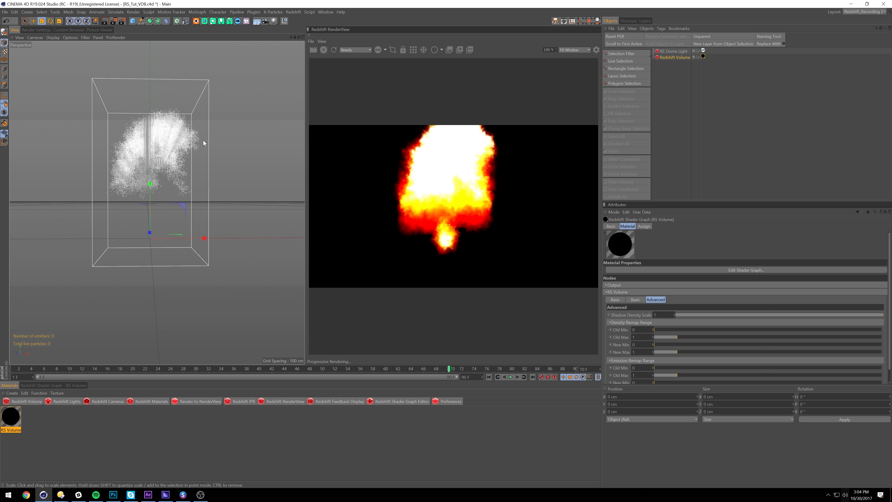
middle_click_drag(164, 166, 162, 188, "alt")
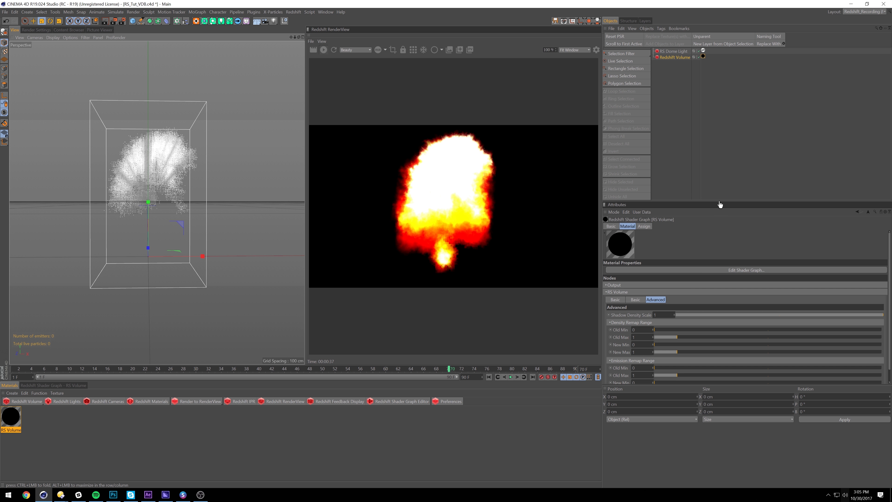
Heighten the attributes panel and review the RS Volume's Advanced settings in the Material Editor
left_click_drag(721, 201, 736, 121)
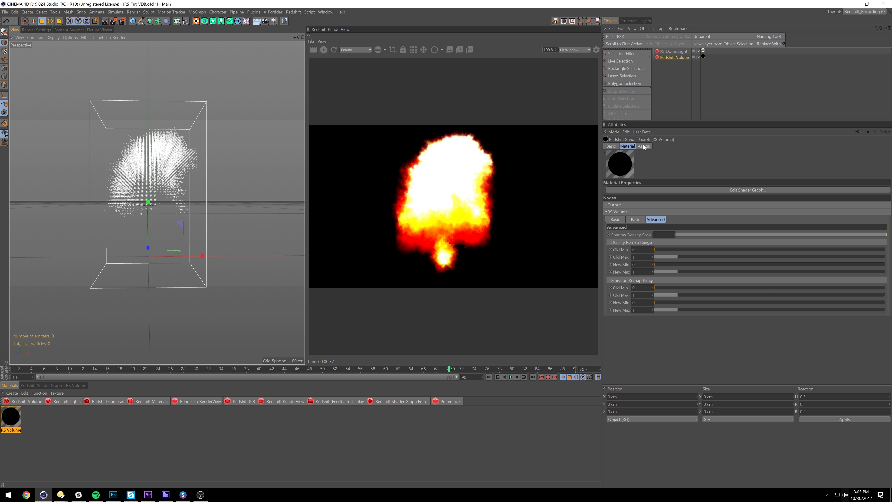
double_click(6, 419)
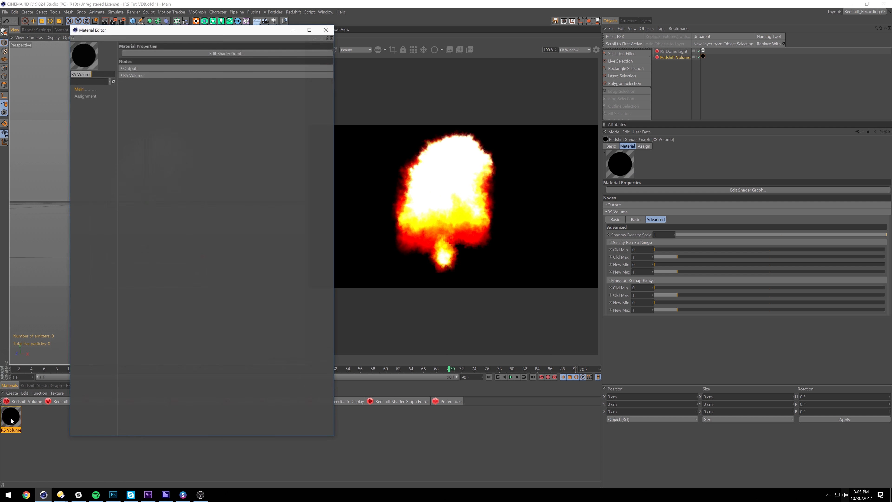
left_click(122, 76)
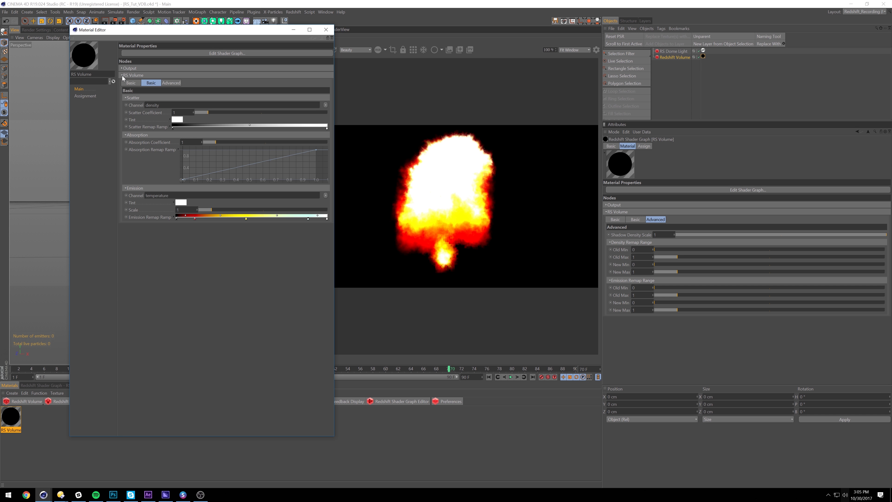
left_click(176, 83)
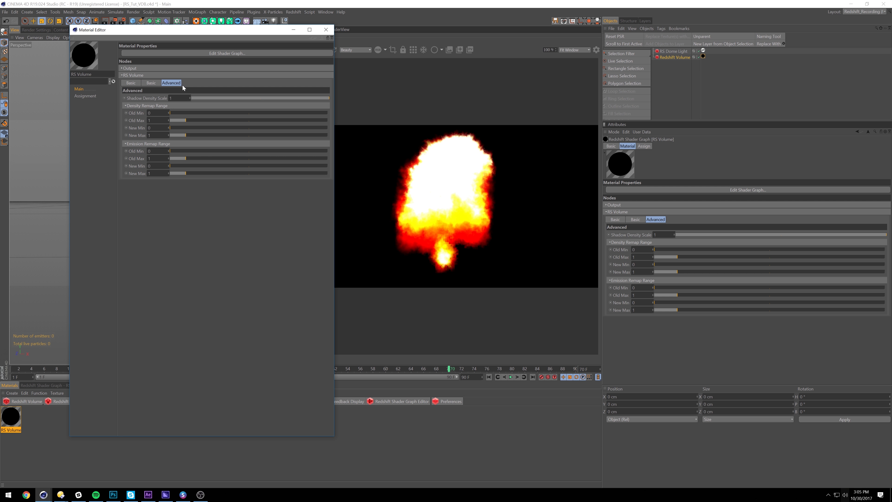
left_click(326, 29)
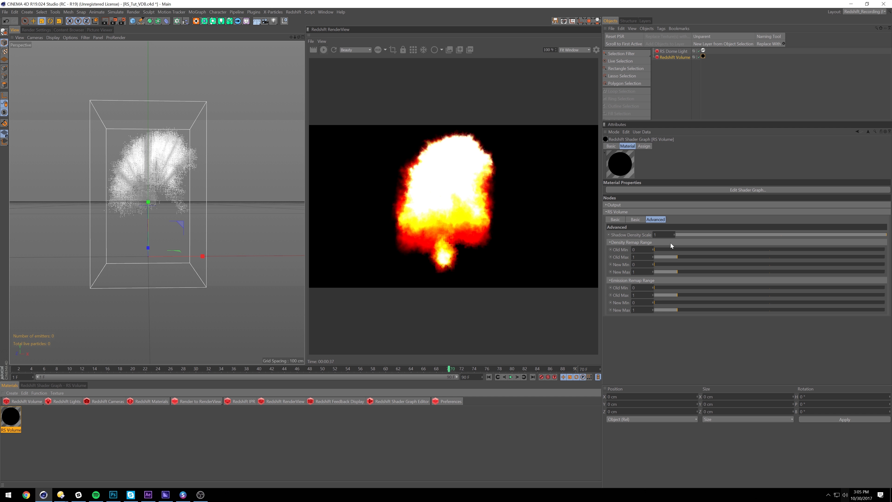
In the Density Remap Range, set Old Max to 1.13 and New Max to 0.71
left_click(674, 257)
left_click_drag(665, 256, 659, 257)
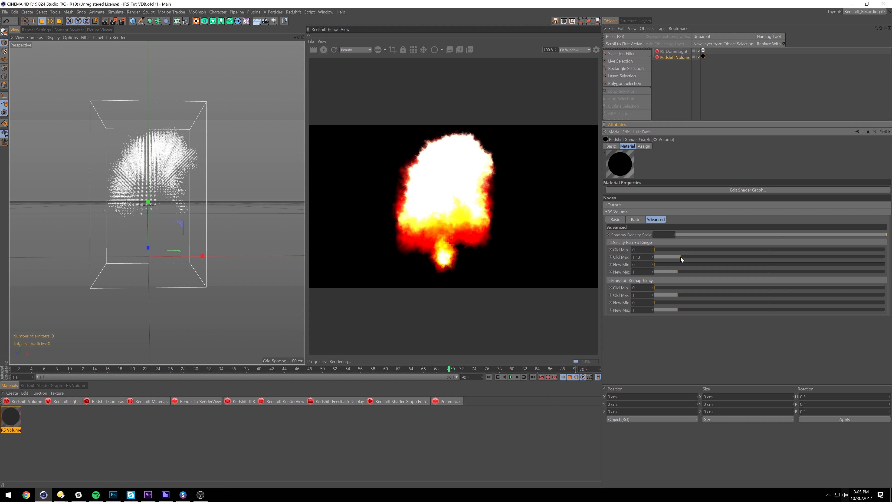
left_click_drag(661, 272, 679, 272)
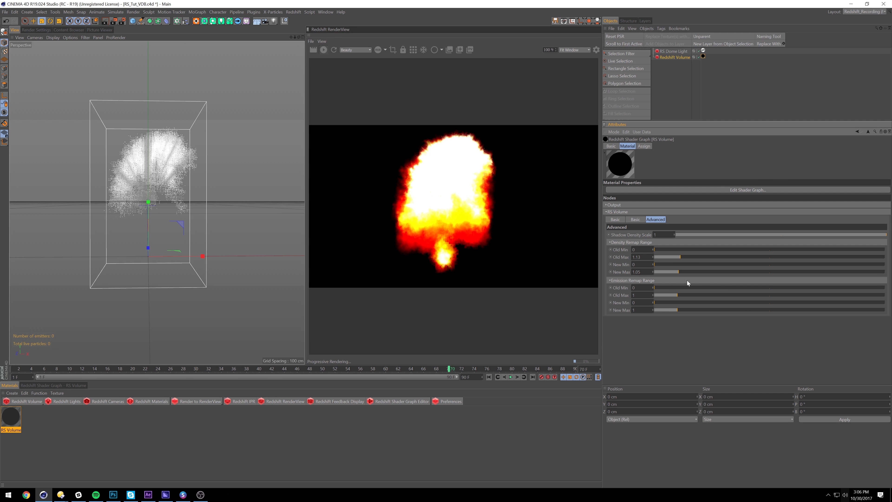
left_click_drag(676, 272, 671, 274)
On the Basic tab, set Scatter Coefficient to 0.89 and Absorption Coefficient to 12
left_click(637, 219)
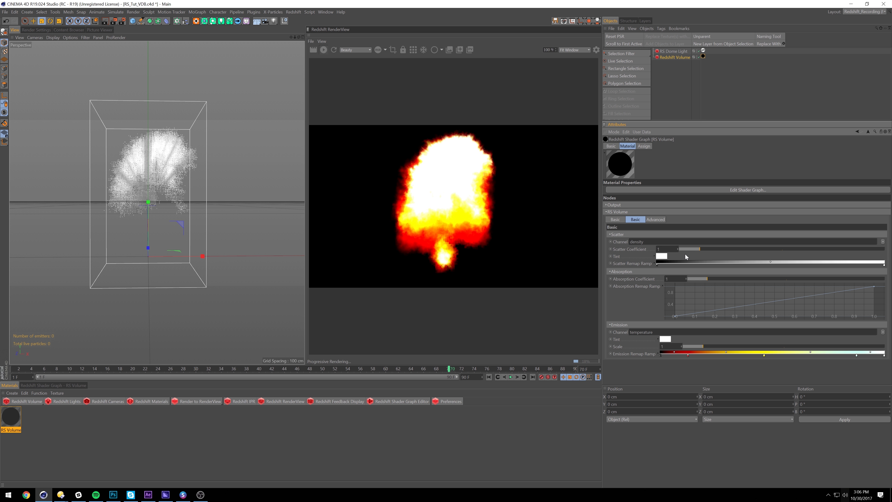
left_click_drag(694, 249, 681, 248)
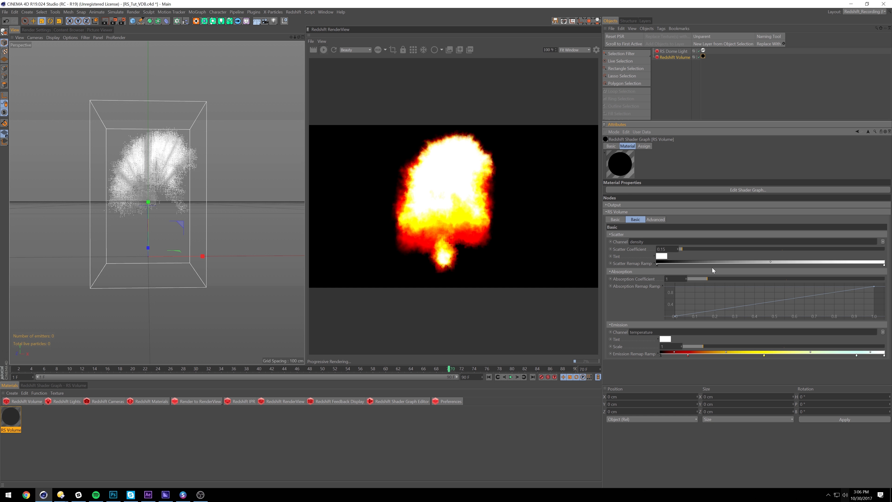
left_click_drag(768, 279, 829, 279)
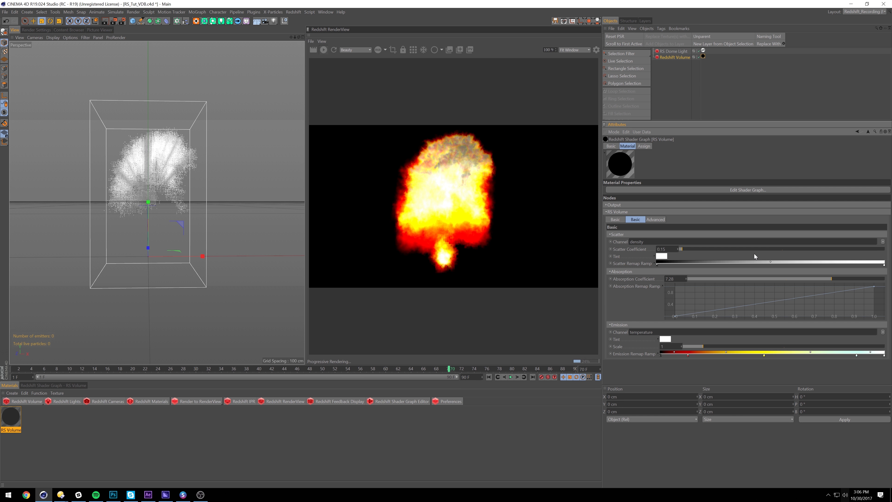
left_click(705, 279)
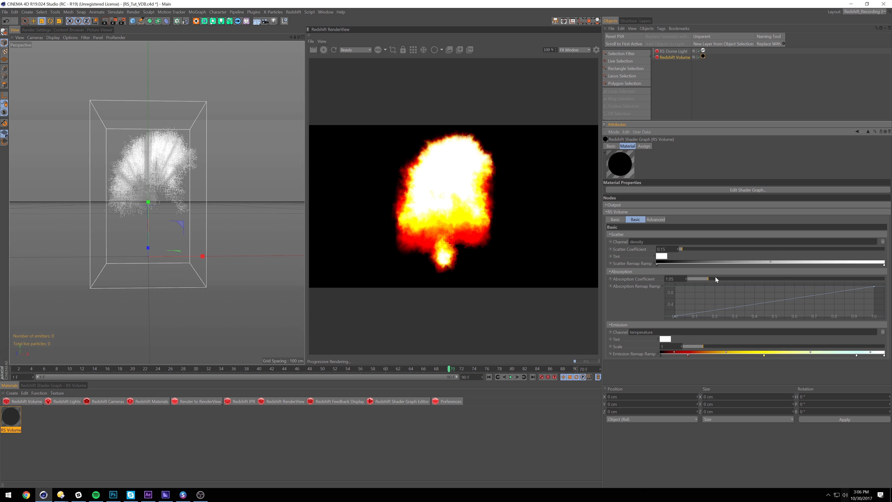
key("Return")
type("12")
key("Return")
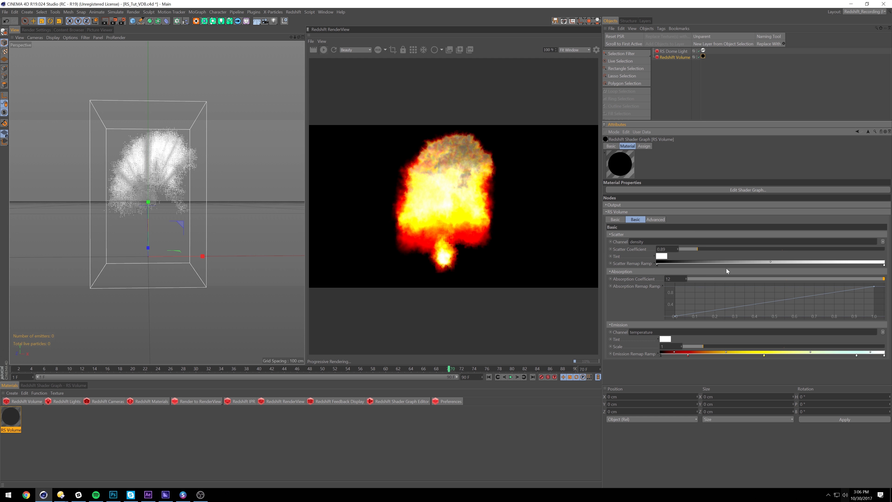
Apply the Square spline preset to the Absorption Remap Ramp and delete its 0.25 and 0.75 points
right_click(752, 304)
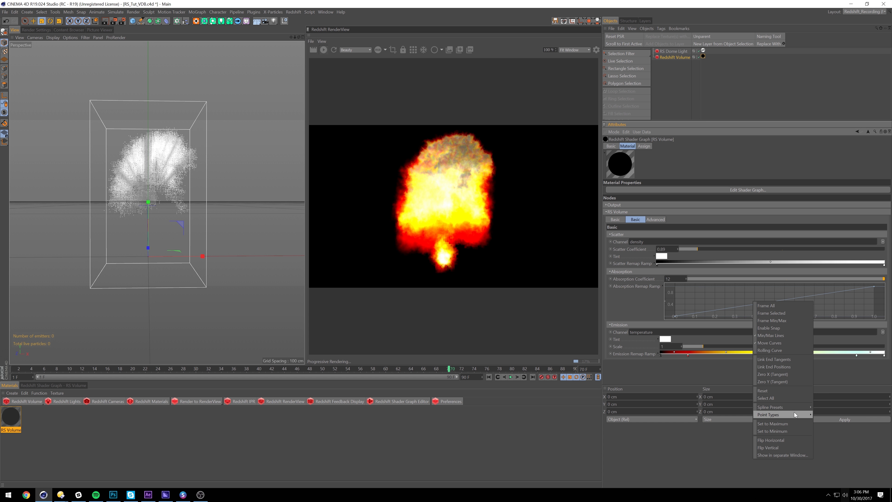
mouse_move(798, 406)
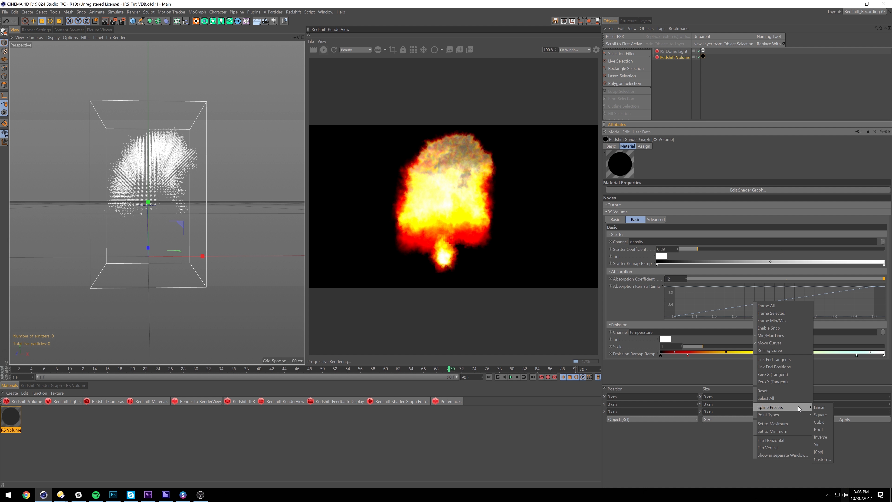
left_click(824, 414)
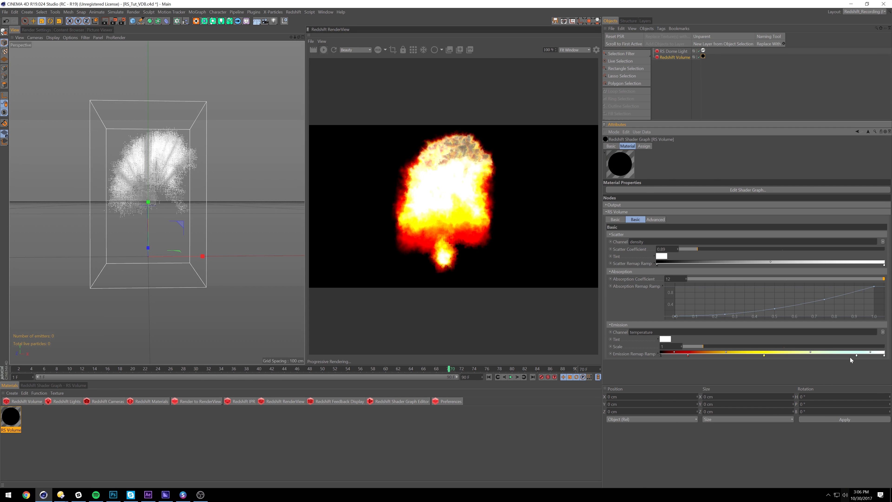
left_click(725, 314)
key("Delete")
left_click(824, 299)
key("Delete")
Shift the ramp's middle point, start (~0.09) and end (~0.92) points, and set Emission Scale 0.11
left_click(775, 309)
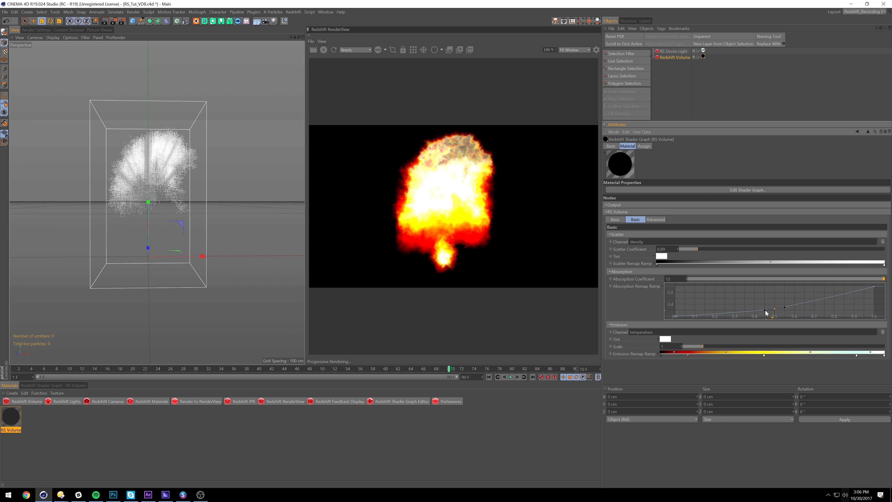
left_click_drag(774, 308, 750, 311)
left_click(680, 316)
mouse_move(675, 316)
left_mouse_down()
mouse_move(692, 317)
mouse_move(674, 316)
left_mouse_up()
left_click_drag(874, 287, 842, 289)
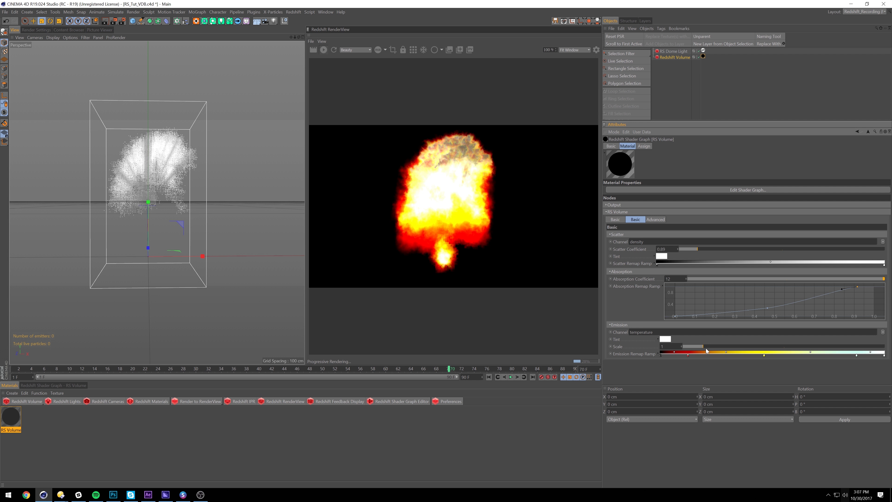
left_click_drag(698, 350, 686, 349)
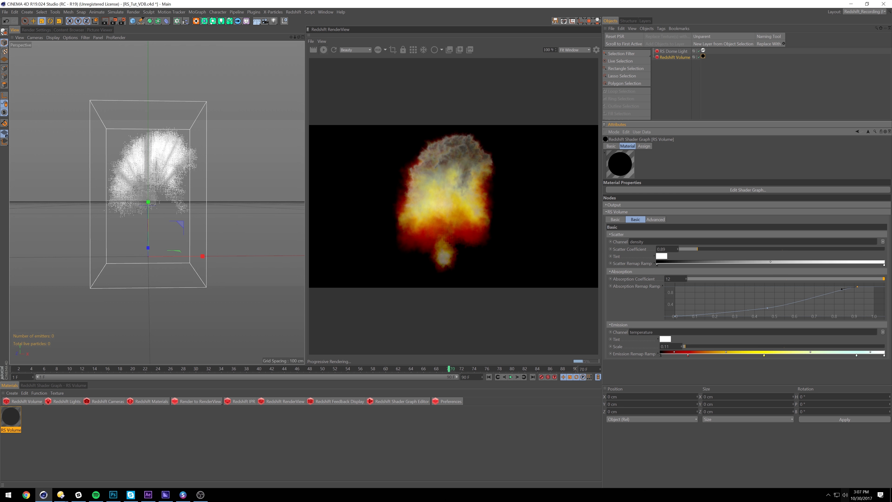
Set Emission Scale to 0.05 and preview the render at frames 12 and 28
left_click_drag(673, 346, 625, 309)
type(".05")
key("Return")
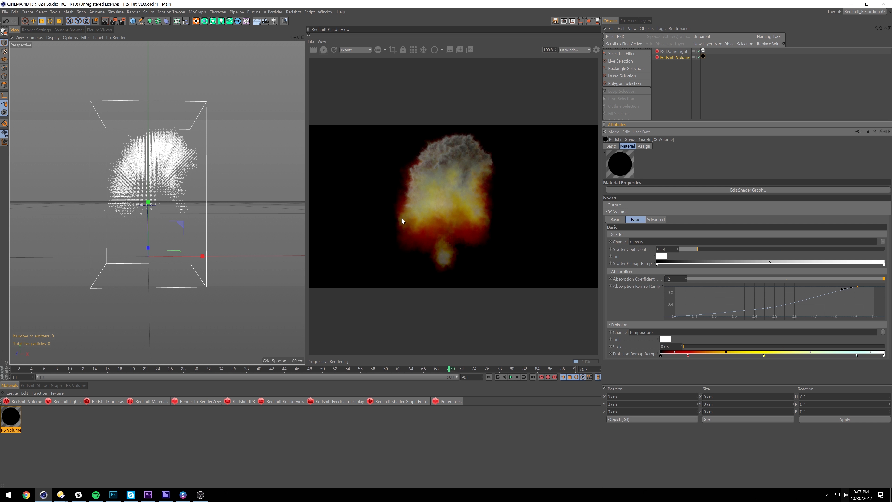
left_click(85, 368)
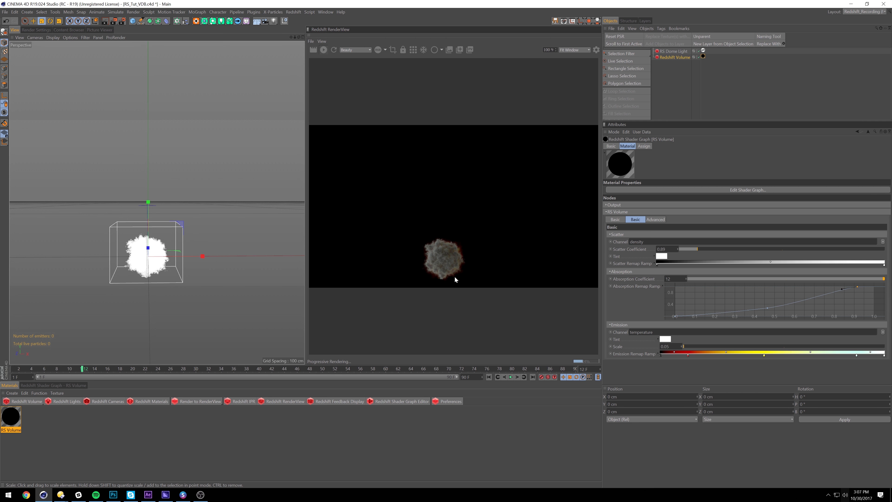
left_click(183, 369)
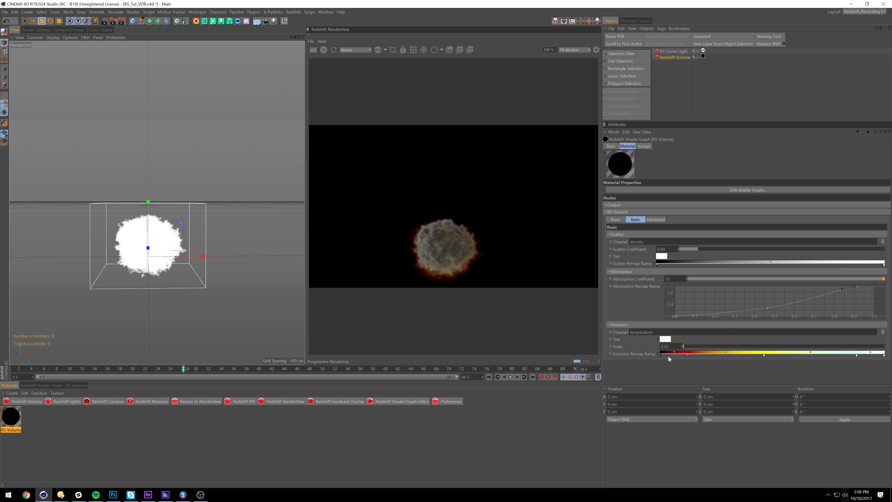
Raise Emission Scale to 0.1 and show the RS Volume's Advanced remap settings
double_click(664, 347)
type("0.1")
key("Return")
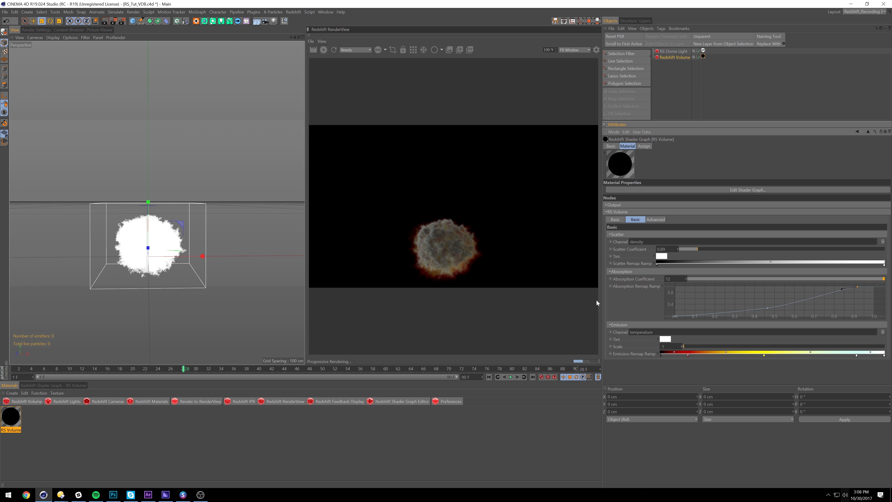
left_click(652, 219)
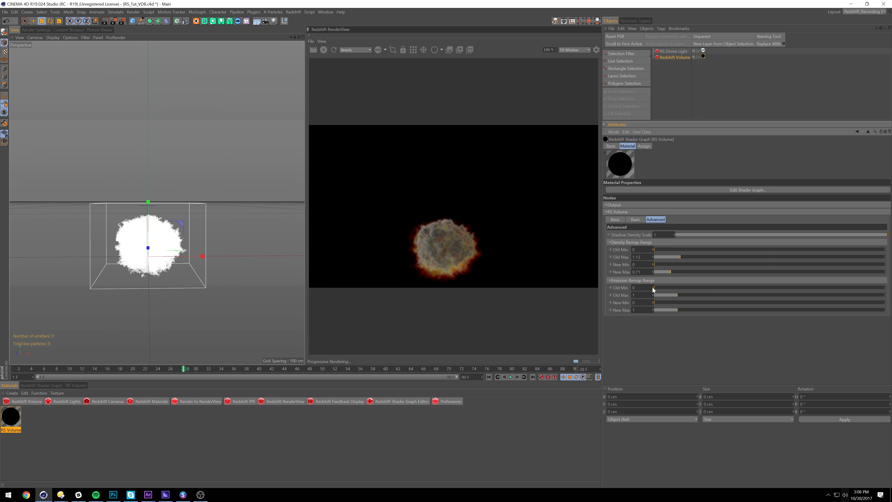
At frame 50, set Emission Scale to 0.25, return to Advanced, and view frame 60
left_click(322, 368)
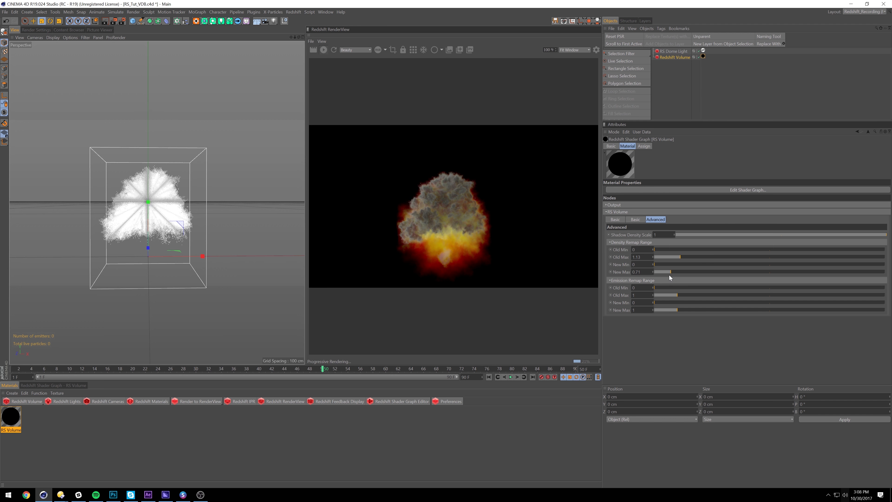
left_click(637, 220)
type("0.25")
key("Return")
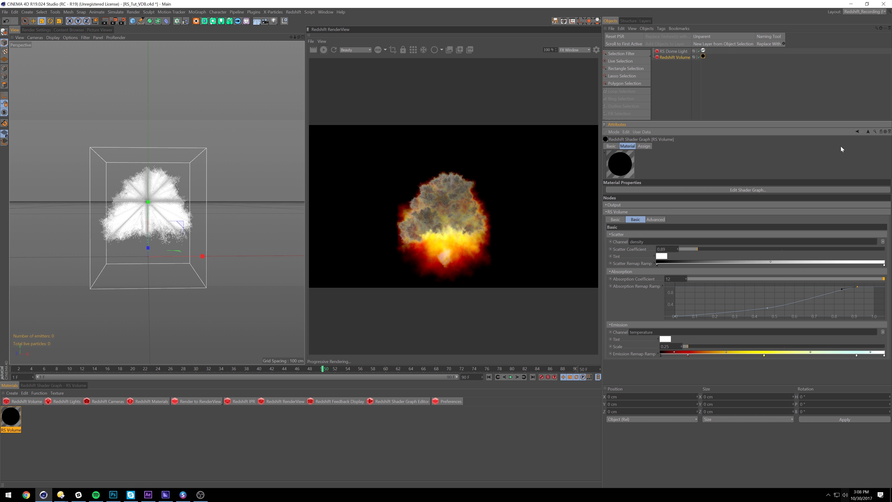
left_click(655, 220)
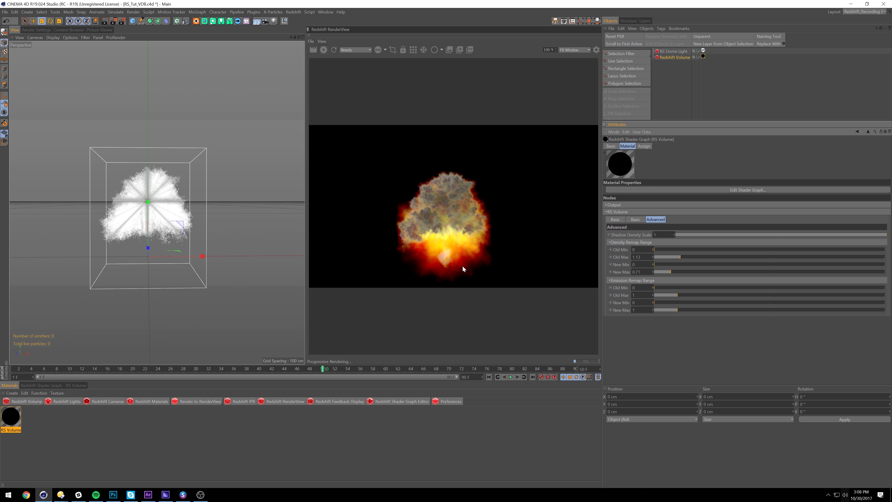
left_click(386, 369)
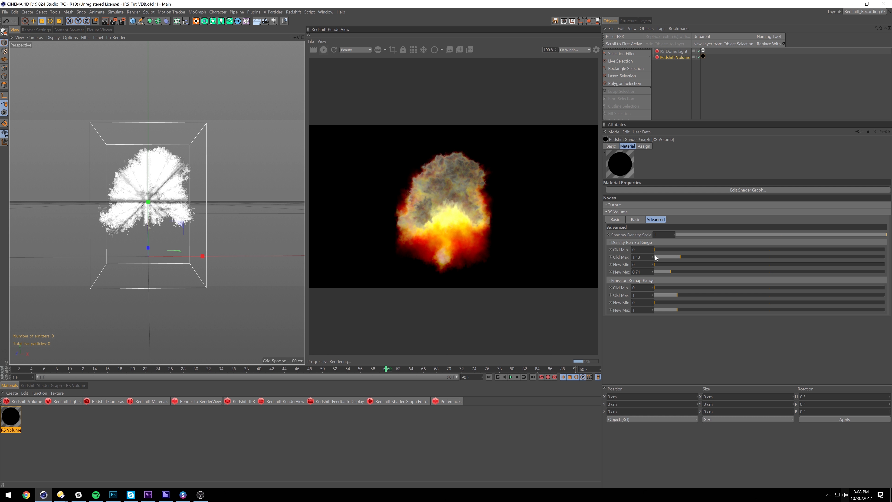
Test density remap Old Min up to 0.9, reset it to 0, then set emission Old Min 0.13
left_click_drag(659, 249, 662, 250)
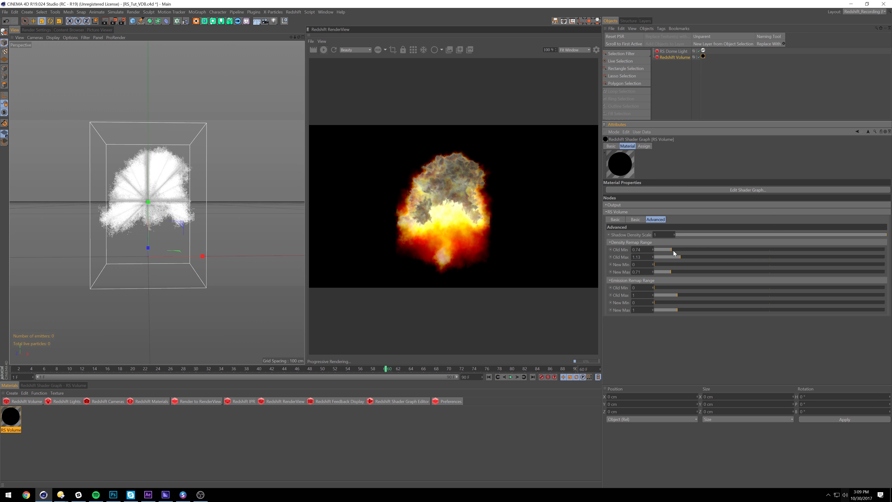
left_click_drag(673, 250, 675, 250)
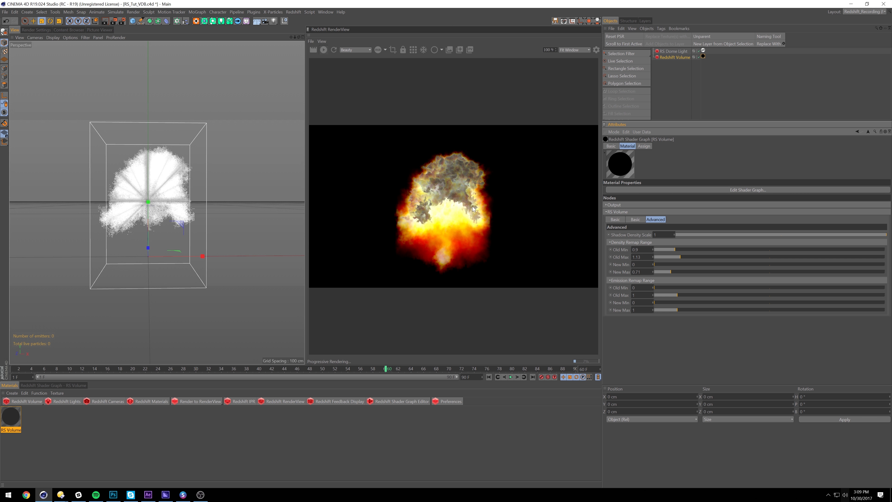
left_click_drag(666, 250, 626, 250)
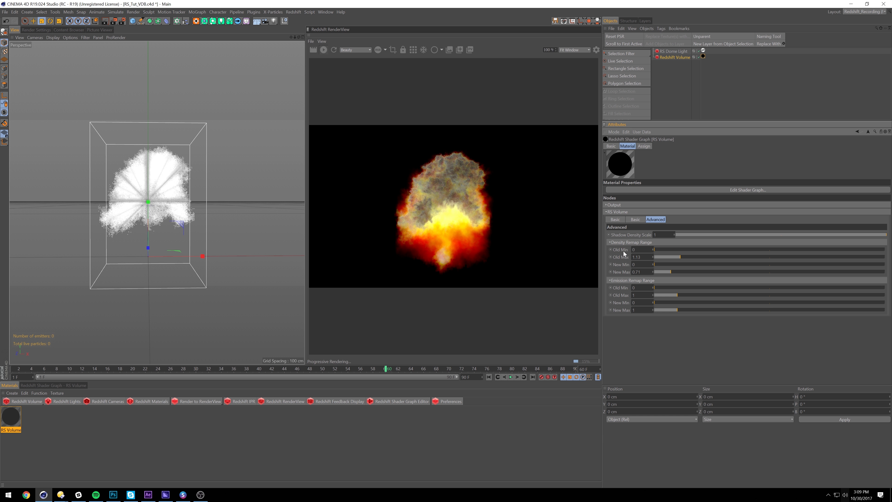
left_click_drag(665, 290, 657, 288)
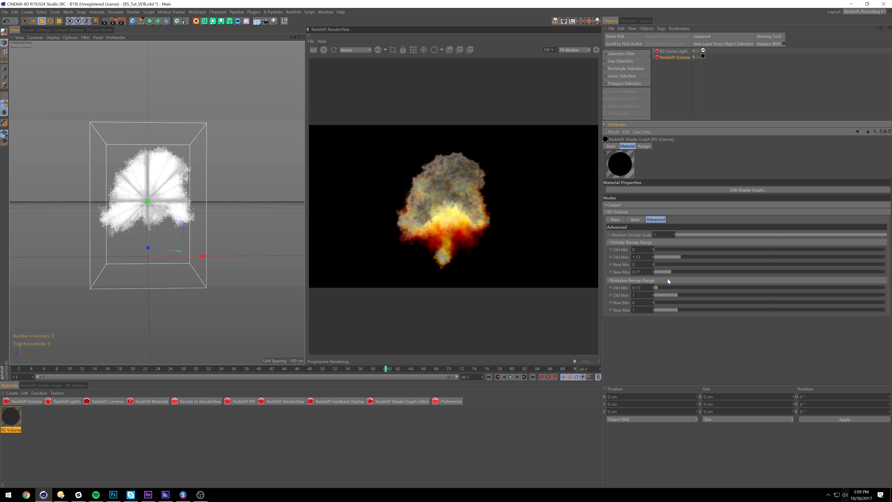
Tweak emission remap Old Min and Old Max, settling on 0.08 and 0.75
left_click_drag(657, 287, 653, 289)
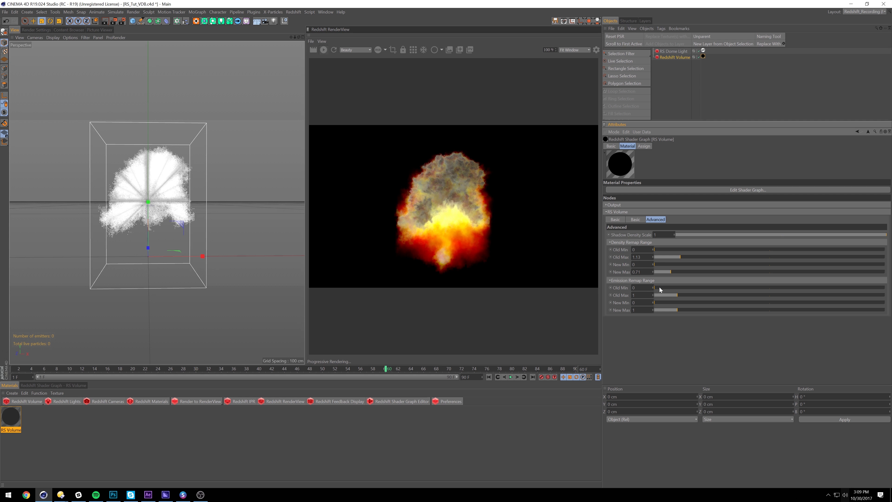
left_click_drag(656, 287, 658, 287)
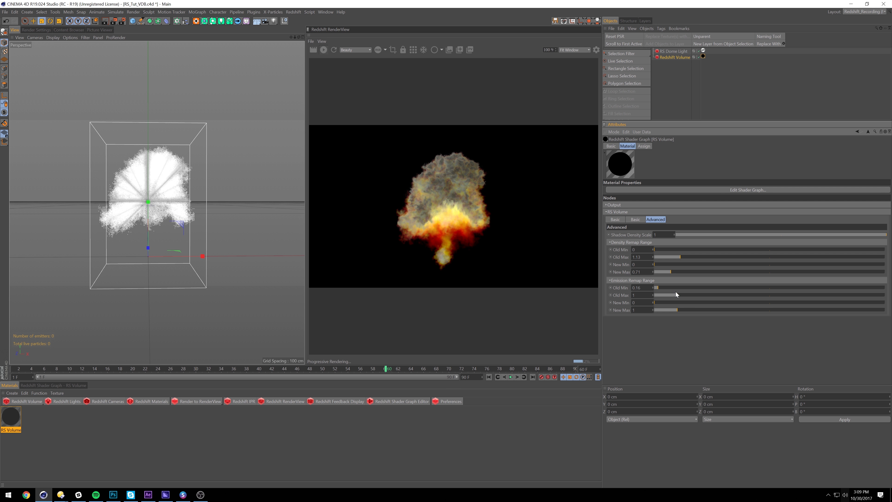
left_click_drag(674, 296, 669, 294)
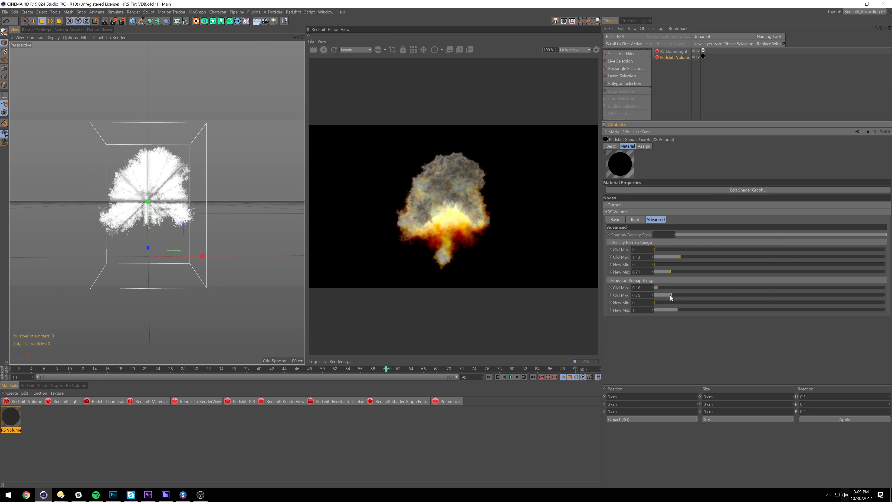
left_click_drag(658, 288, 655, 289)
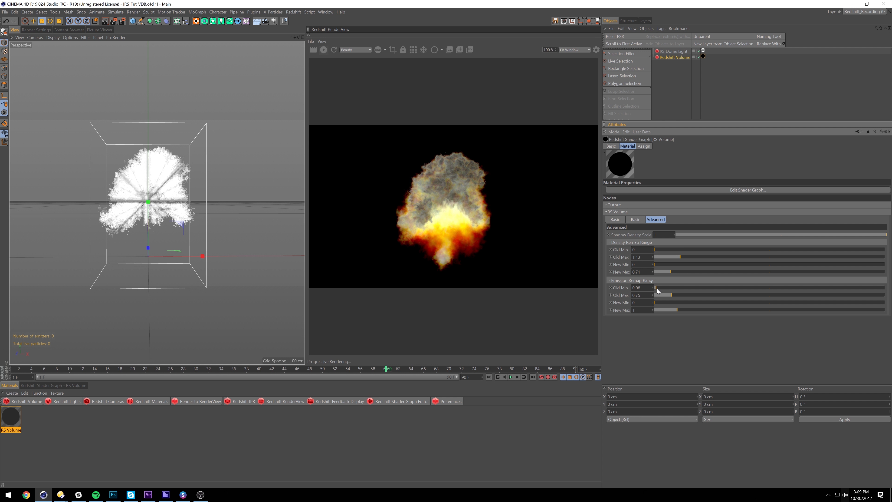
At frame 66, set emission remap Old Min to 0.125 and Old Max to 1.97
left_click(422, 368)
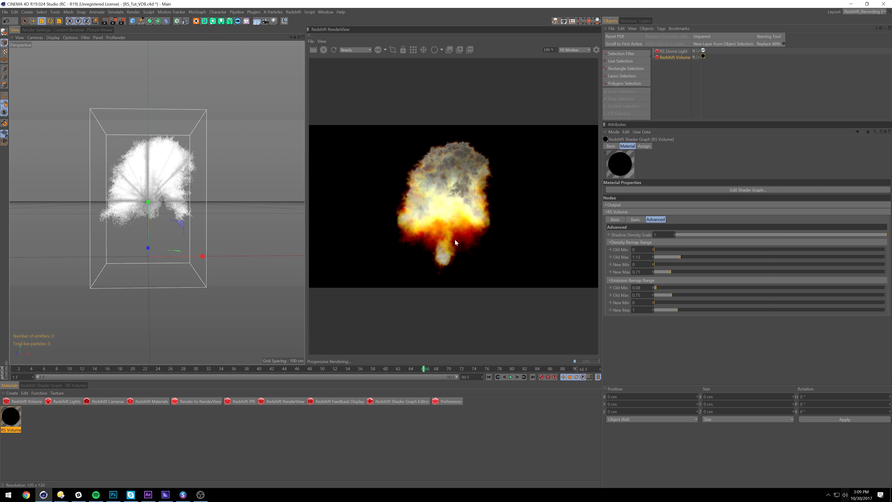
left_click_drag(657, 288, 658, 287)
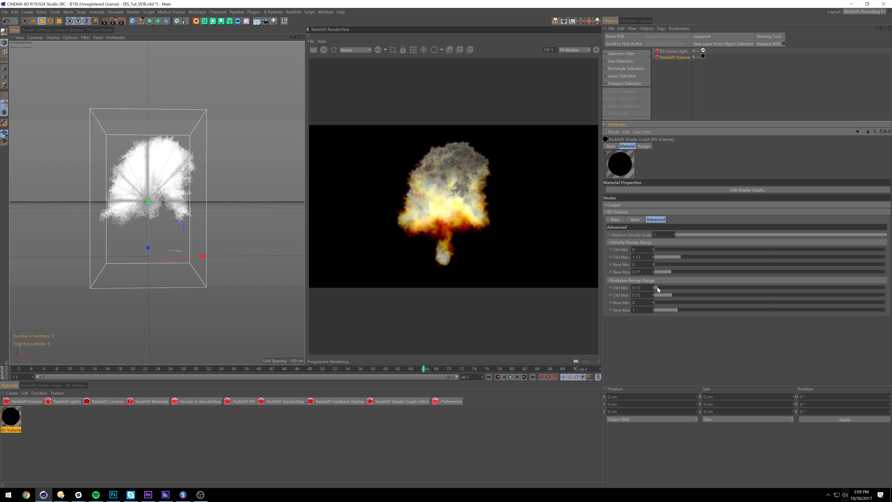
type("0.125")
key("Return")
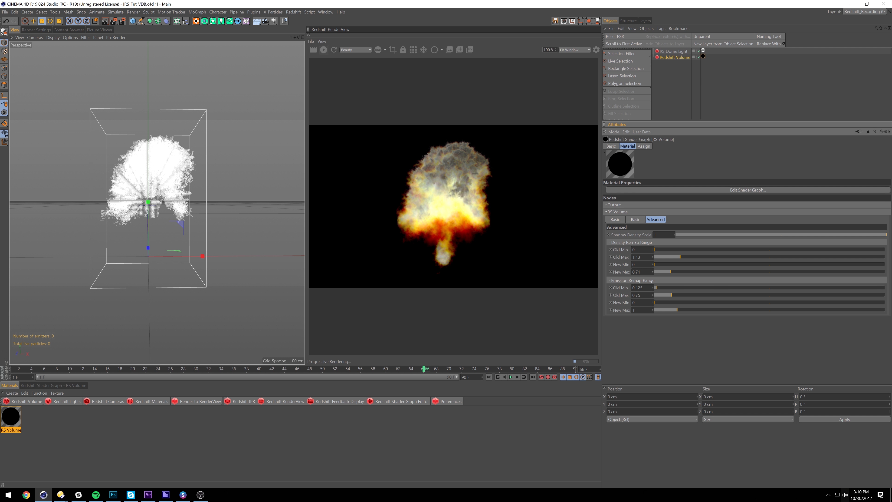
left_click_drag(670, 294, 695, 298)
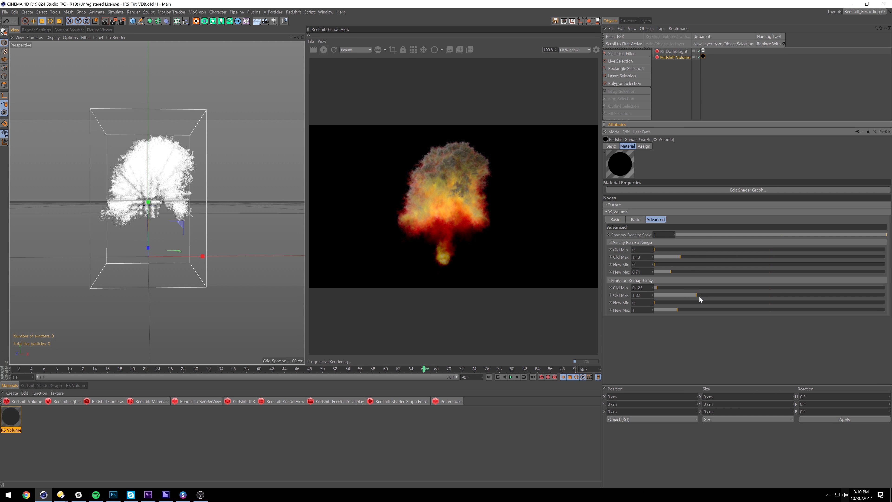
left_click_drag(694, 296, 694, 296)
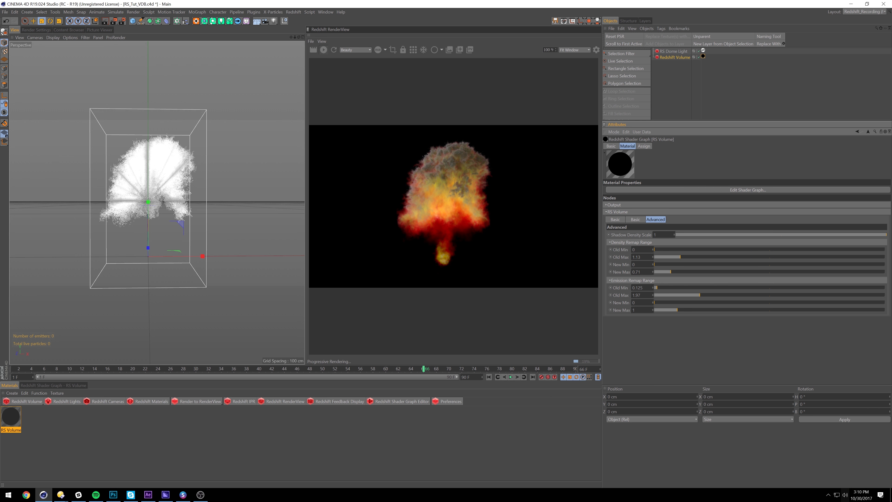
Set the RS Volume emission remap to Old Max 2.17, New Max 2.46 and Old Min 0.135
left_click(702, 312)
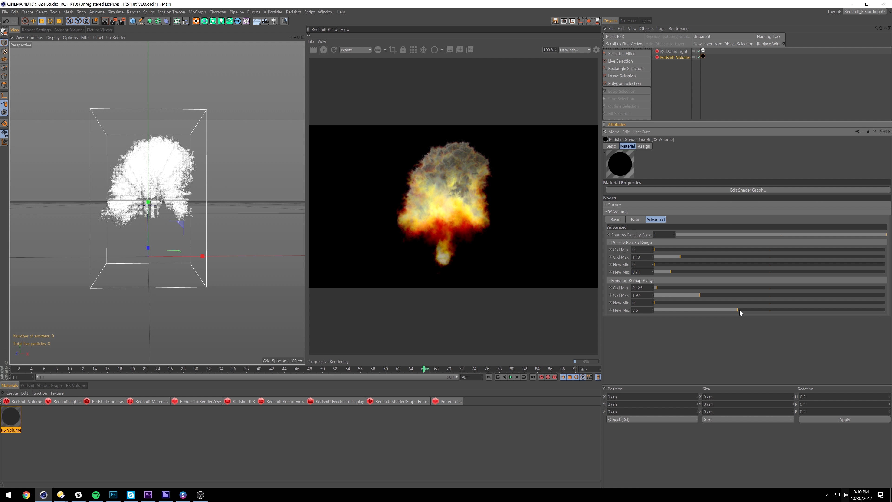
left_click_drag(739, 311, 759, 311)
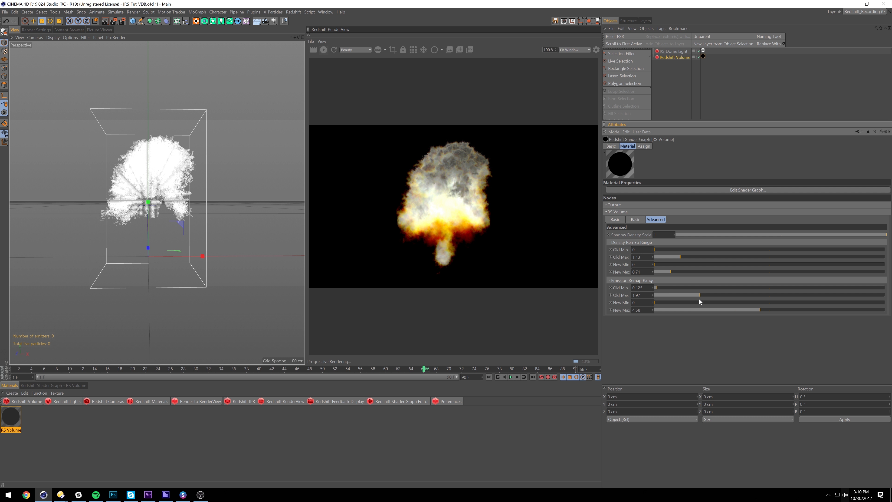
left_click_drag(707, 295, 773, 310)
left_click(715, 309)
left_click_drag(712, 310, 711, 310)
left_click_drag(660, 288, 658, 289)
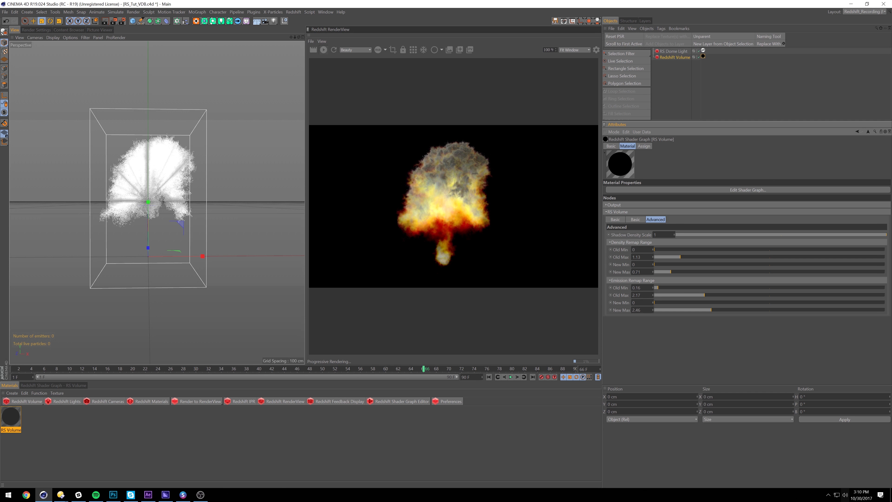
double_click(636, 288)
type(".135")
key("Return")
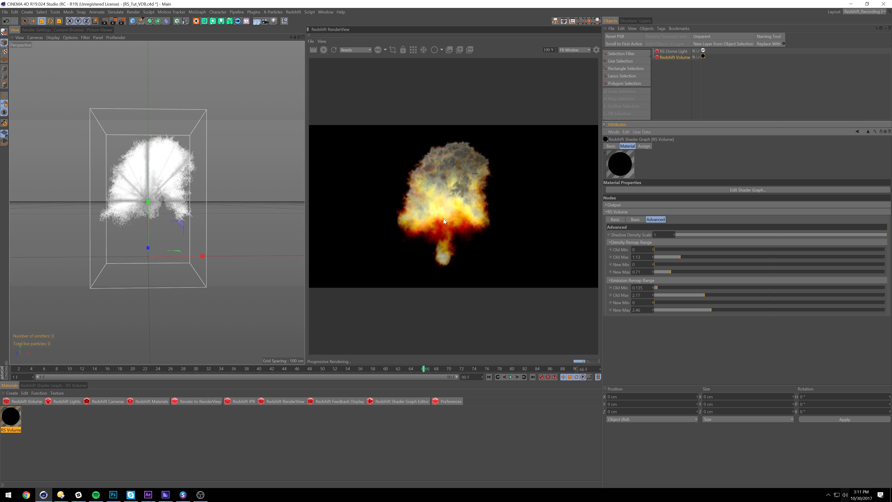
In the RS Volume Basic tab, set Scatter Coefficient to 1.65
left_click(635, 219)
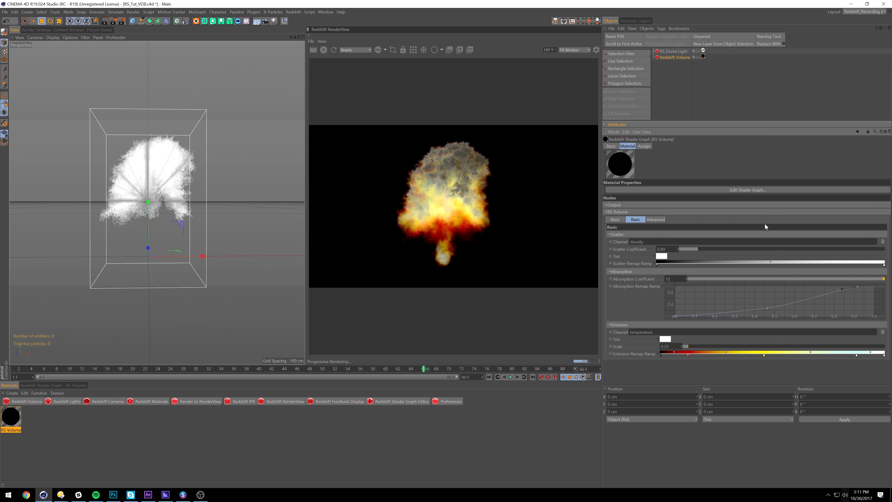
mouse_move(729, 250)
left_mouse_down()
mouse_move(787, 250)
mouse_move(733, 247)
left_mouse_up()
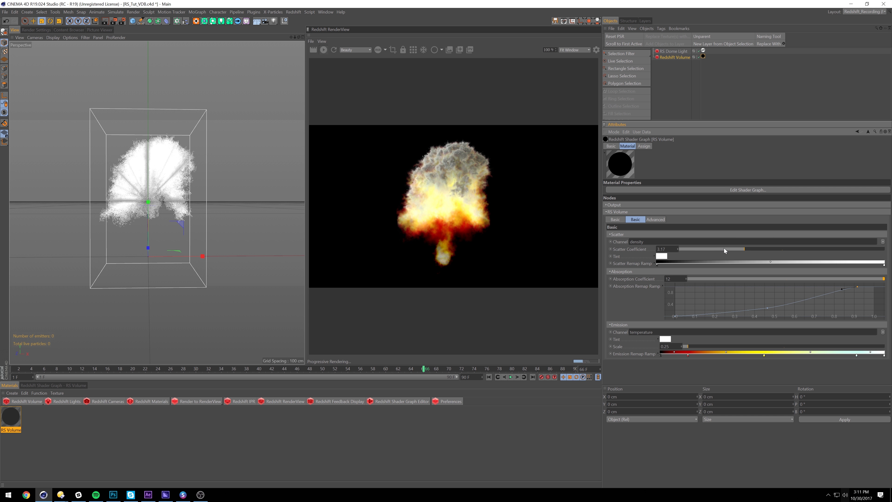
left_click_drag(718, 248, 707, 249)
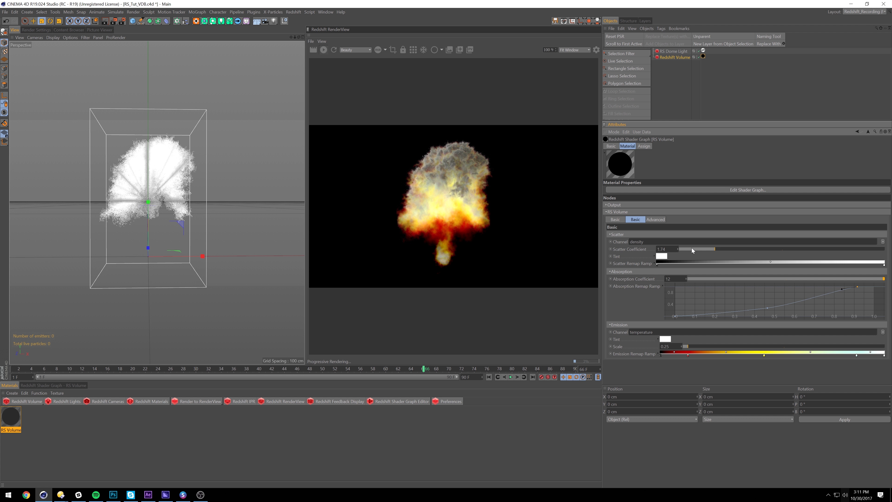
double_click(663, 248)
type("1.65")
key("Return")
Lower the Emission Scale to 0.65 after trying 1.85 and 1.25
left_click_drag(692, 349, 714, 349)
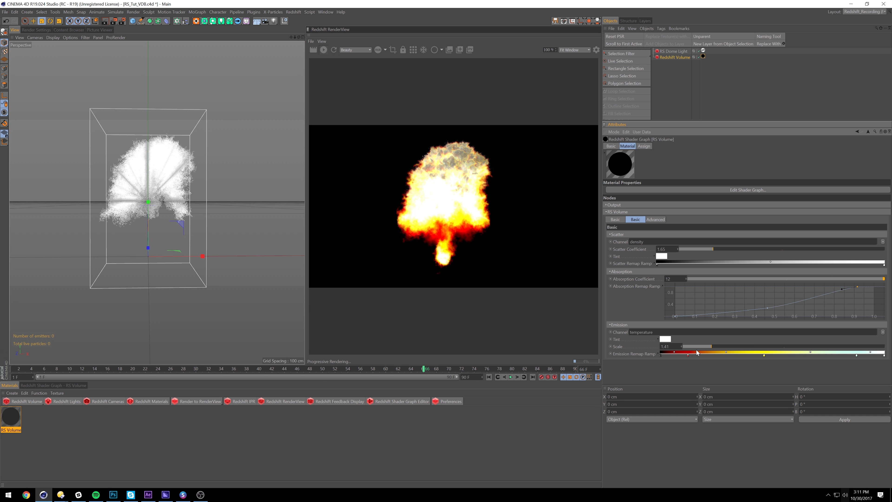
left_click(720, 346)
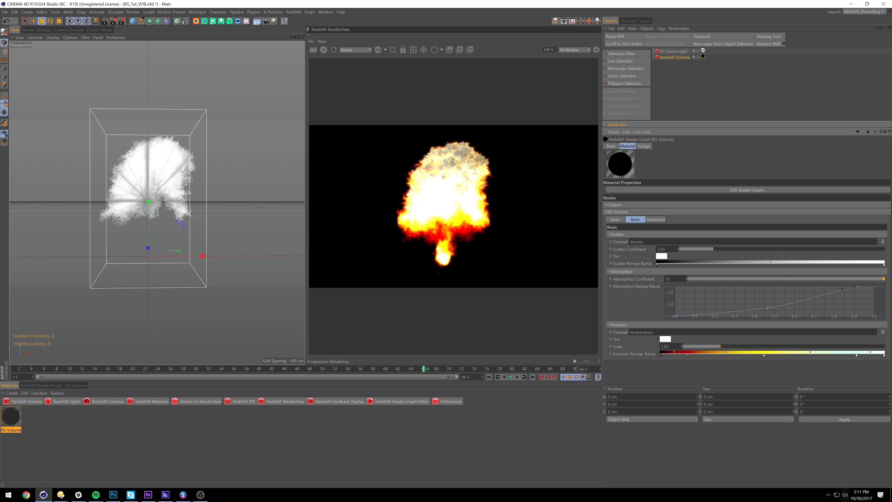
left_click_drag(671, 346, 593, 328)
type("1.25")
key("Return")
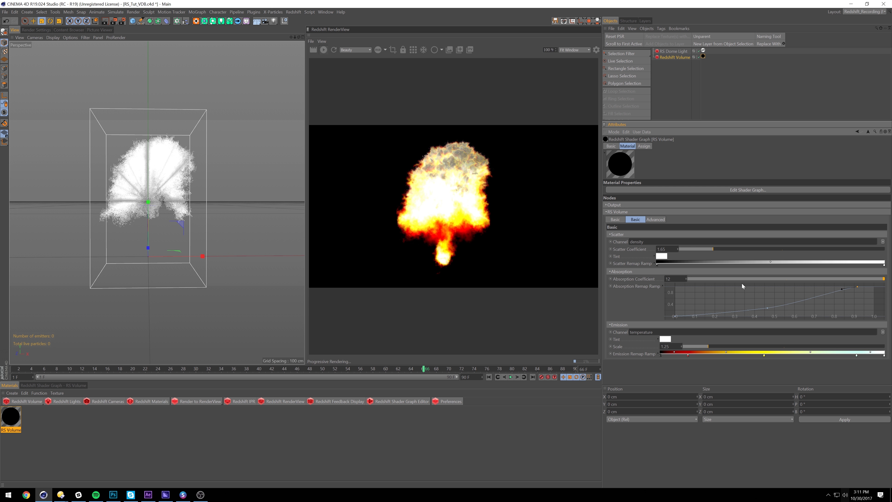
left_click_drag(701, 349, 693, 349)
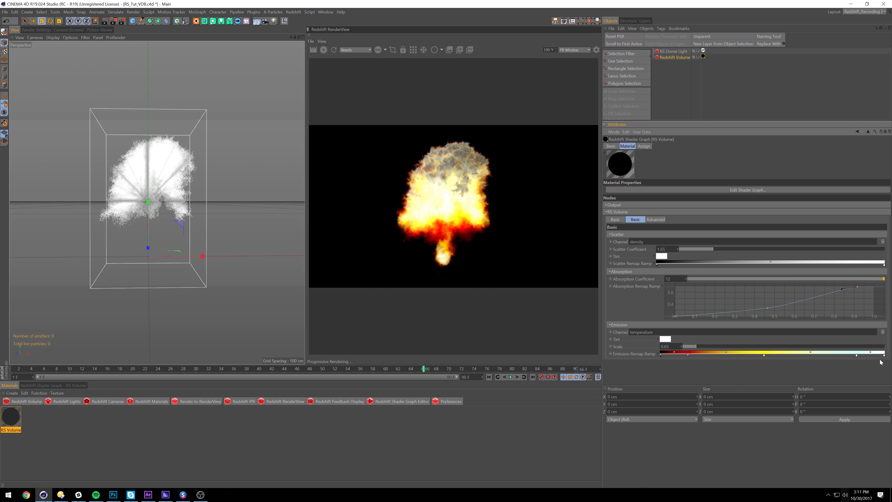
Shift the emission ramp's black, red, yellow and pale stops and midpoints to the right
left_click_drag(856, 355, 871, 356)
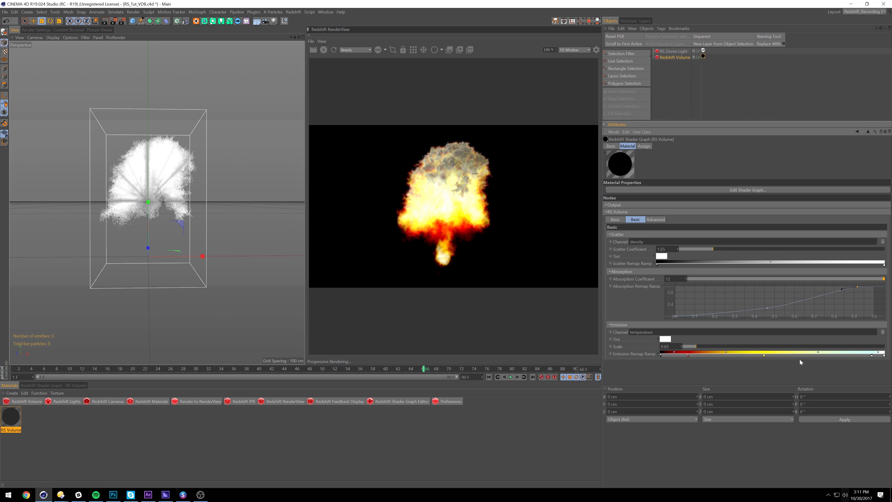
left_click_drag(769, 355, 786, 355)
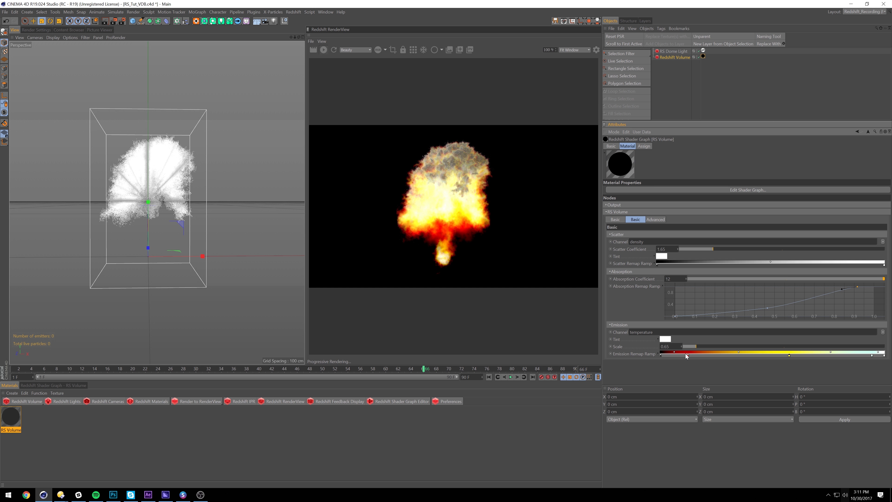
left_click_drag(689, 355, 728, 356)
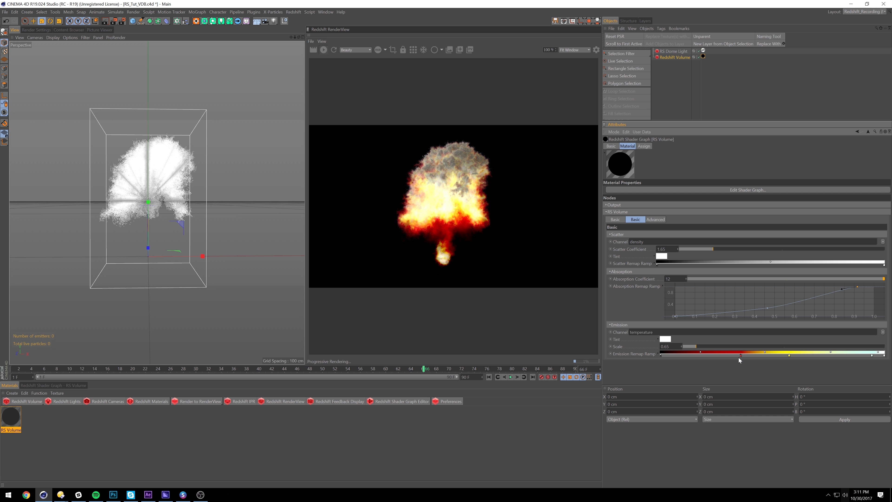
mouse_move(680, 355)
left_mouse_down()
mouse_move(690, 357)
mouse_move(682, 358)
left_mouse_up()
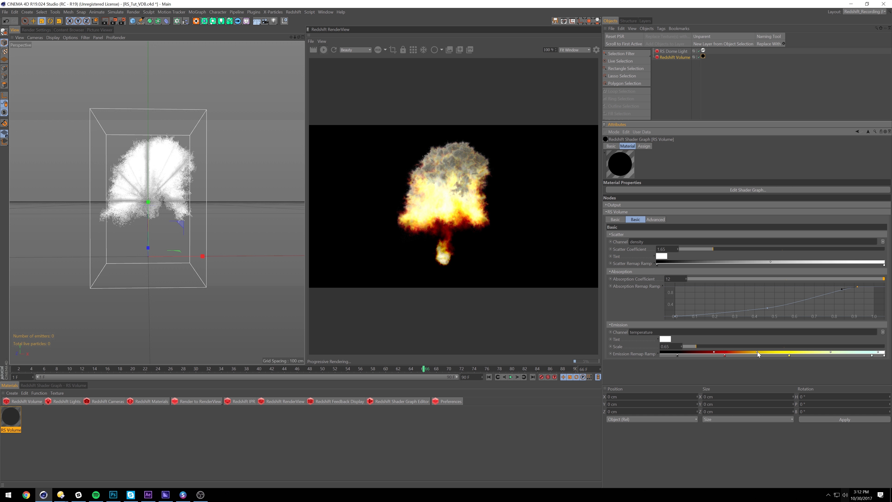
left_click_drag(775, 353, 779, 356)
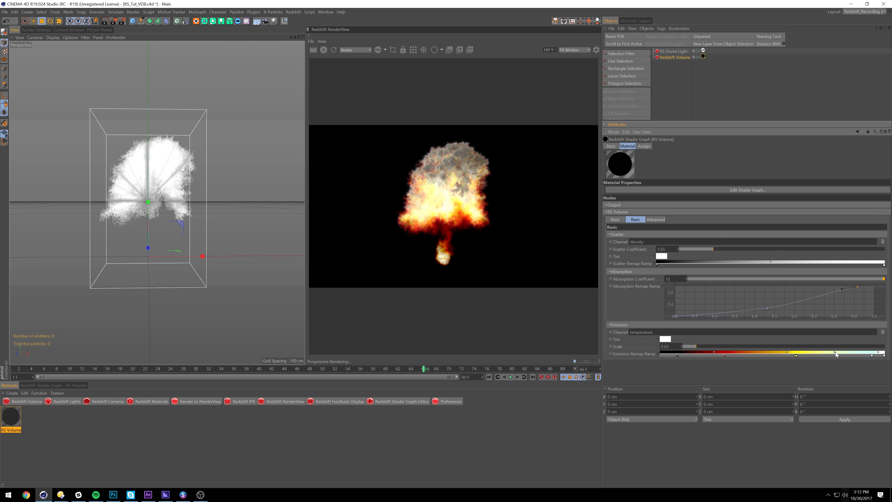
left_click_drag(807, 356, 810, 355)
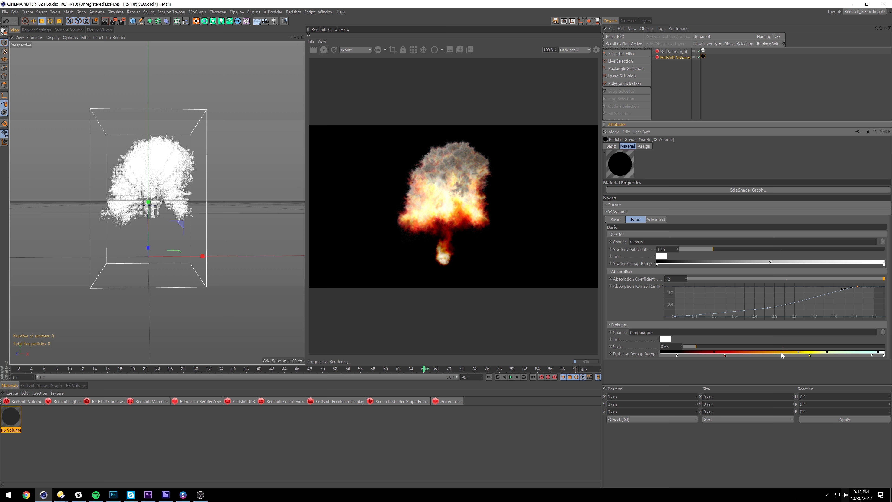
left_click_drag(798, 352, 769, 352)
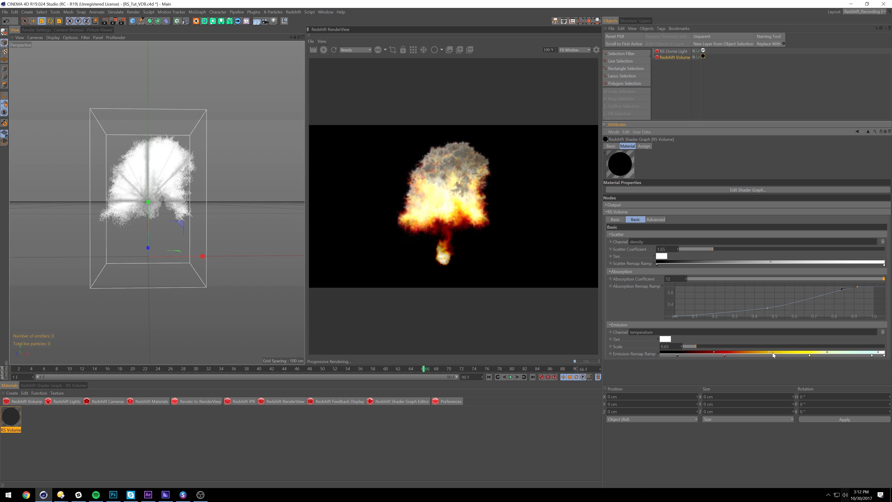
mouse_move(796, 352)
left_mouse_down()
mouse_move(770, 353)
mouse_move(798, 353)
left_mouse_up()
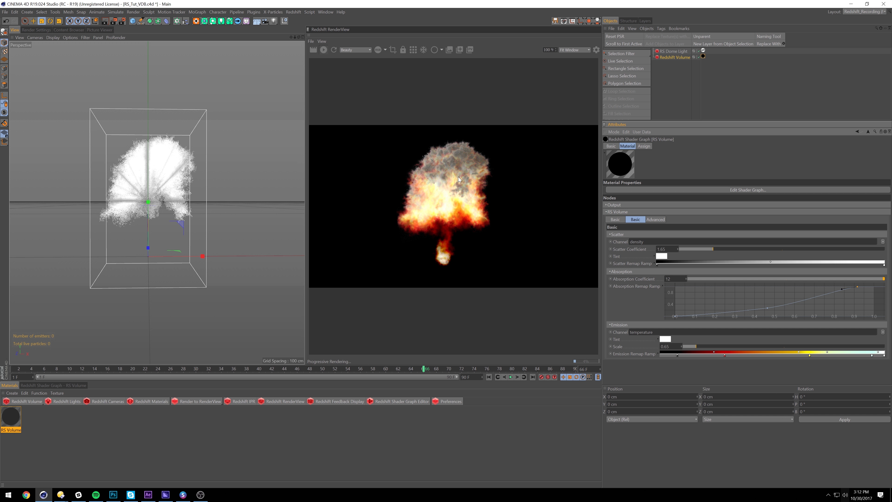
mouse_move(798, 352)
left_mouse_down()
mouse_move(760, 353)
mouse_move(795, 352)
left_mouse_up()
left_click_drag(729, 356, 730, 356)
Add an orange (255, 135, 0) emission ramp stop and refine the bright-end stops
left_click(773, 356)
double_click(772, 356)
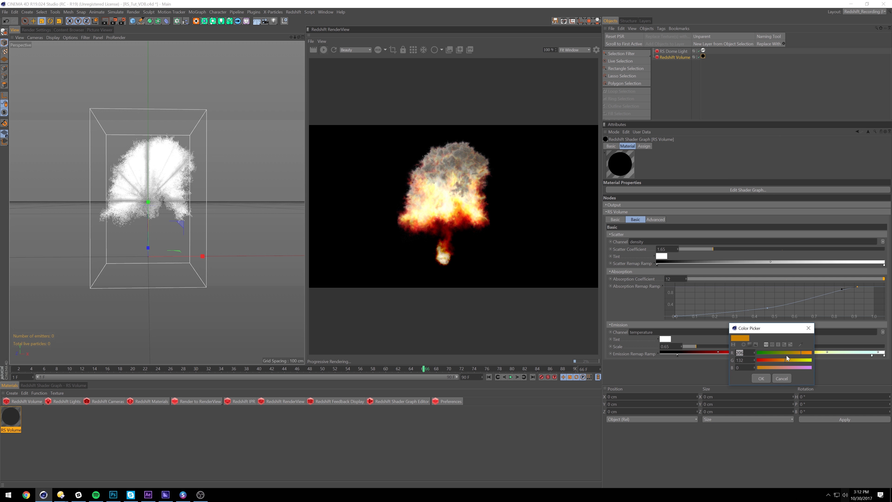
left_click_drag(808, 354, 786, 361)
left_click(761, 379)
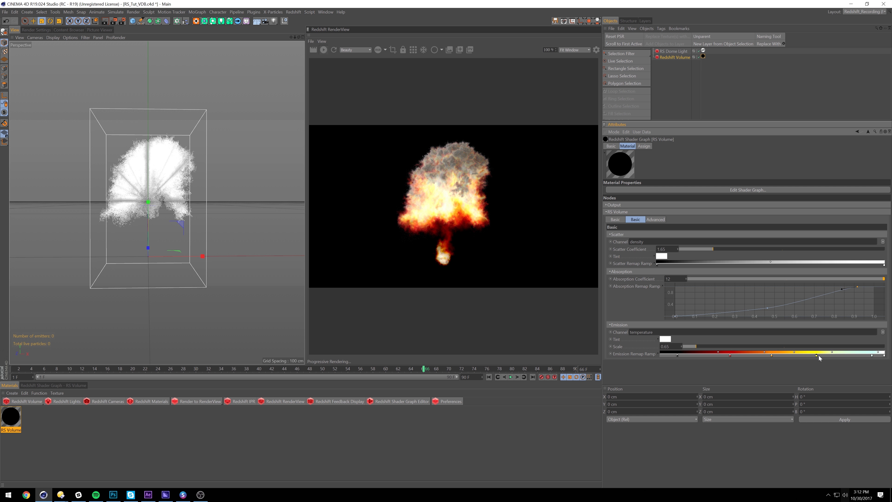
left_click_drag(826, 355, 828, 355)
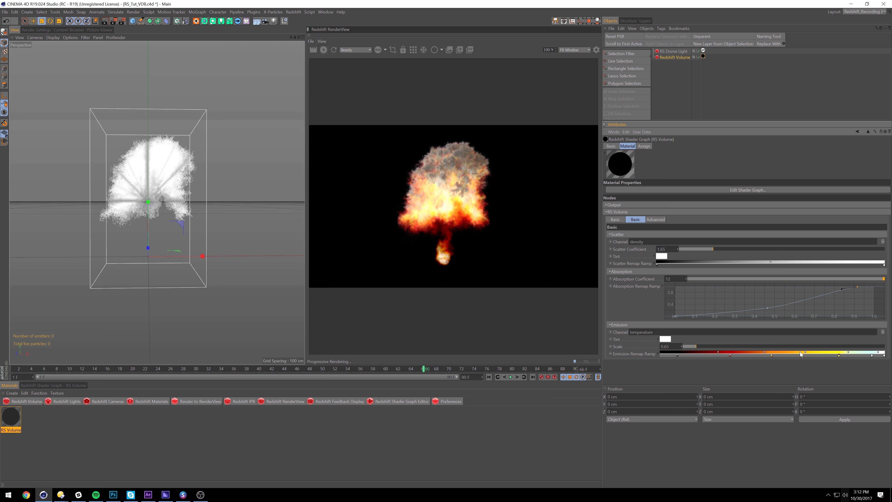
left_click_drag(806, 351, 816, 352)
left_click_drag(871, 356, 882, 356)
Move the absorption curve end point to 1.0, reshape it, and rewind to frame 2
left_click_drag(858, 287, 874, 286)
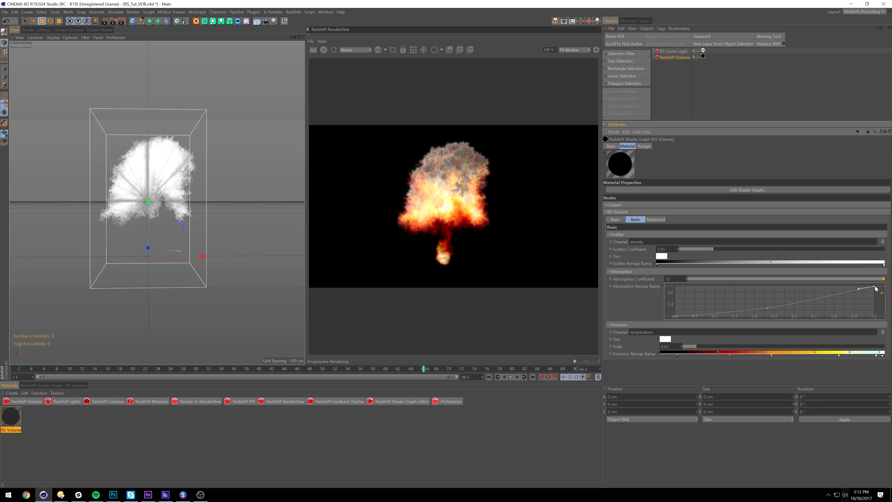
left_click_drag(769, 307, 770, 305)
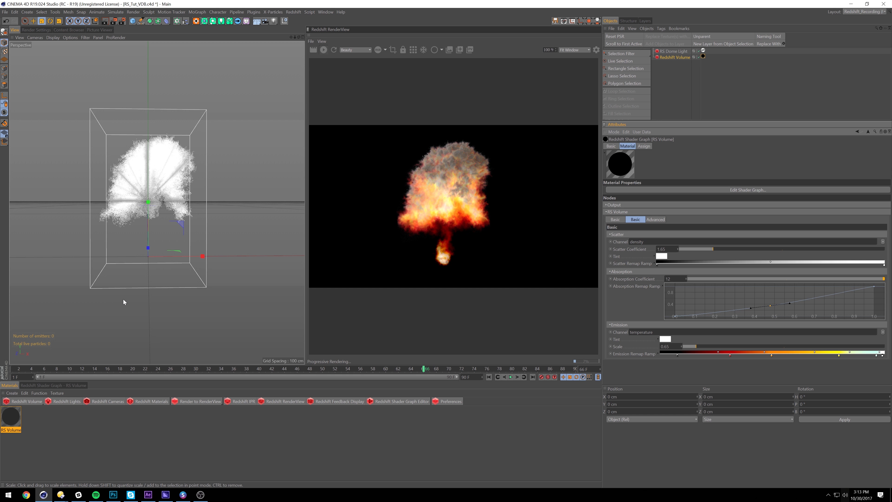
left_click_drag(28, 366, 19, 366)
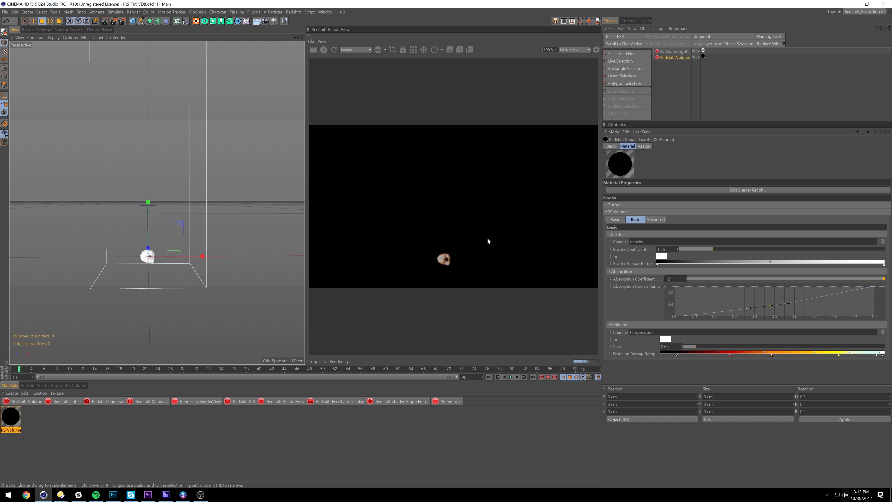
Step the explosion animation through frames 20 and 60 to frame 90
left_click(133, 370)
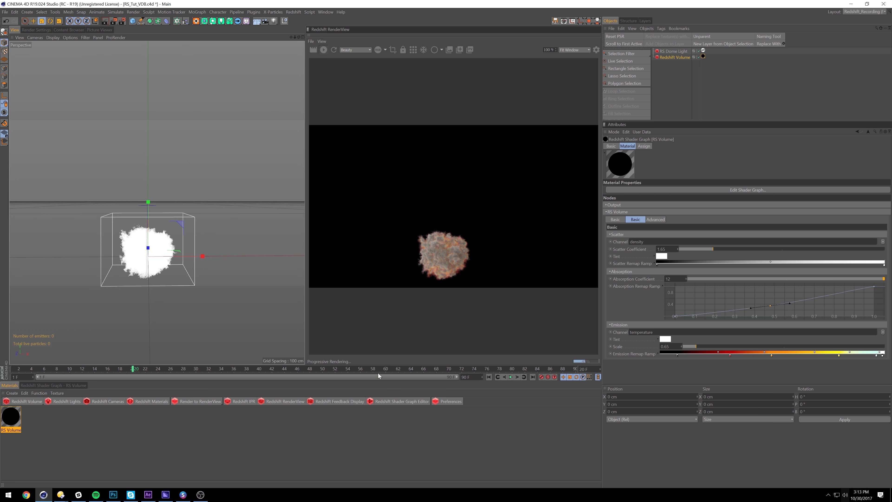
left_click(385, 369)
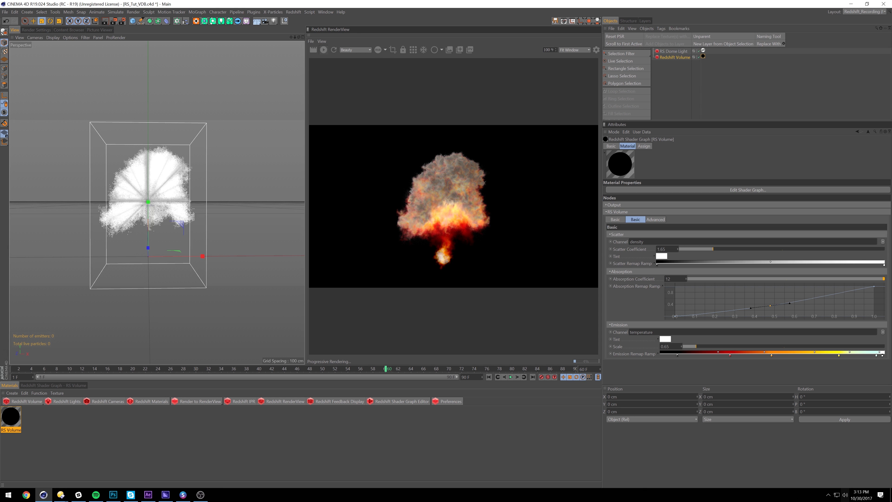
left_click(575, 369)
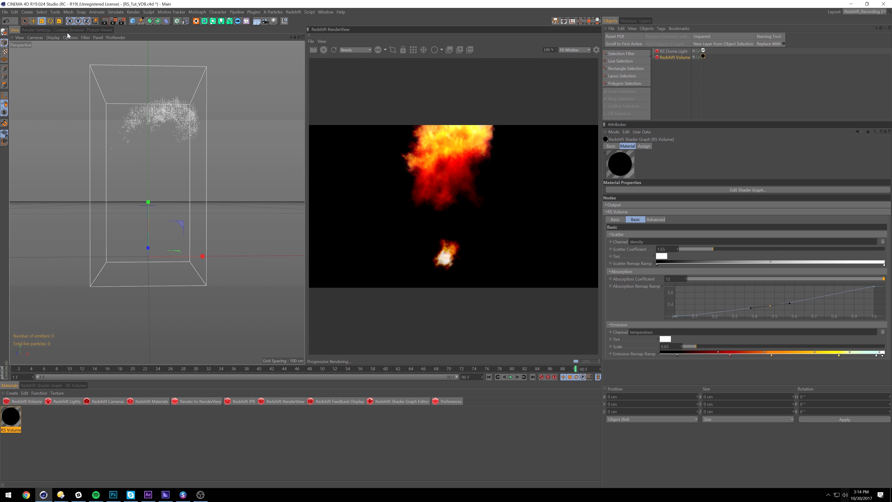
Set Redshift Primary and Secondary GI Engine to None, then move to frame 53
left_click(42, 29)
left_click(27, 74)
left_click(166, 51)
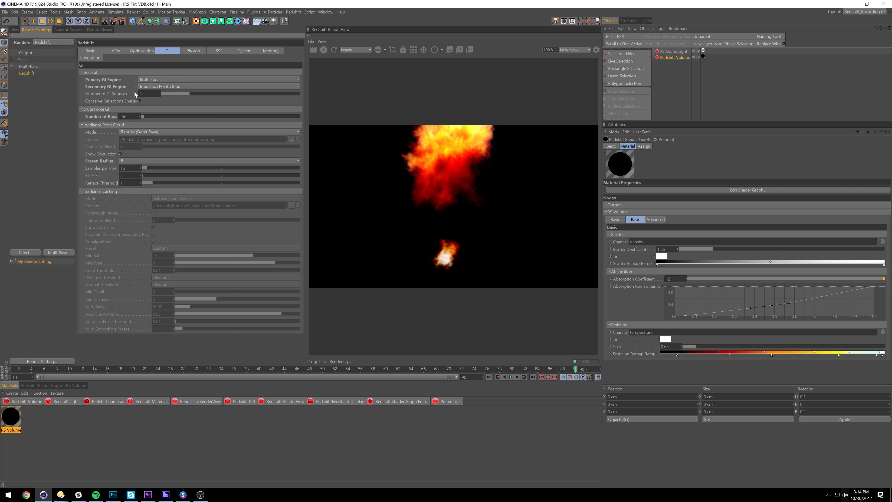
left_click(83, 125)
left_click(82, 109)
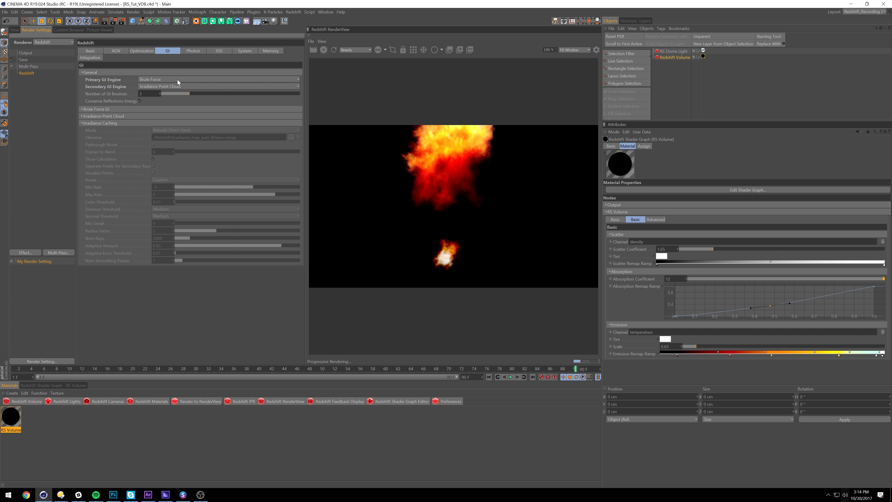
left_click(156, 81)
left_click(155, 88)
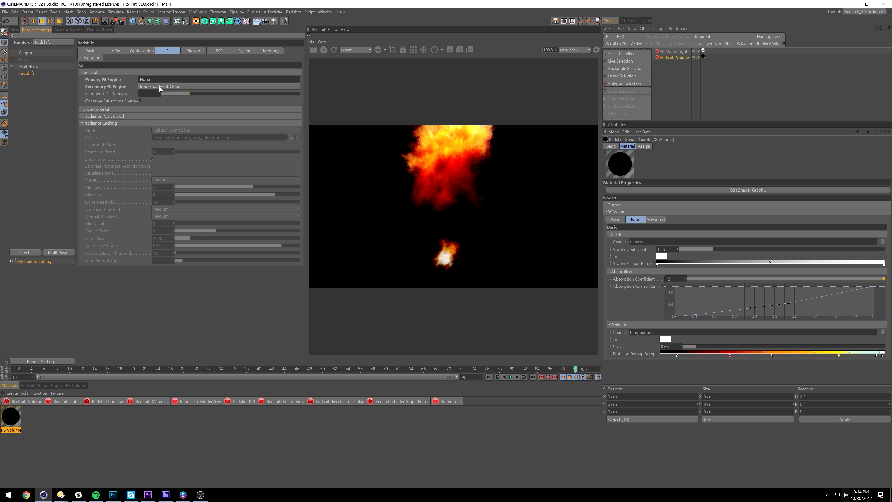
left_click(160, 87)
left_click(156, 92)
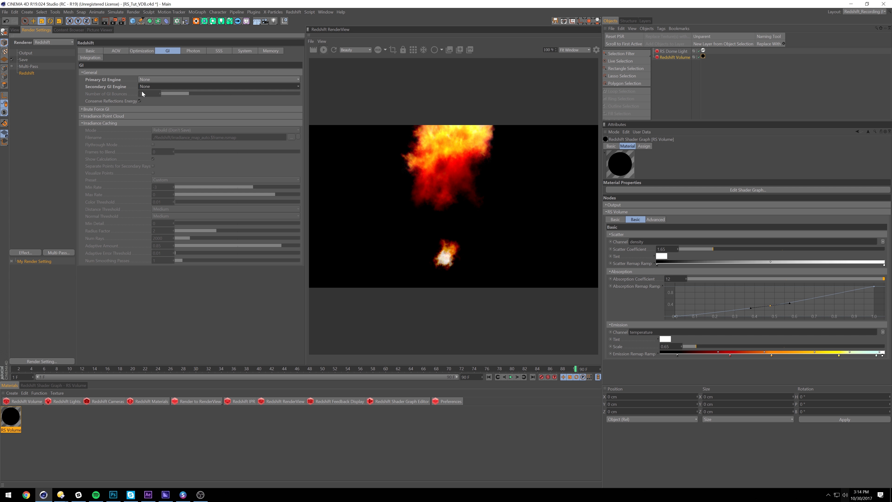
left_click(14, 30)
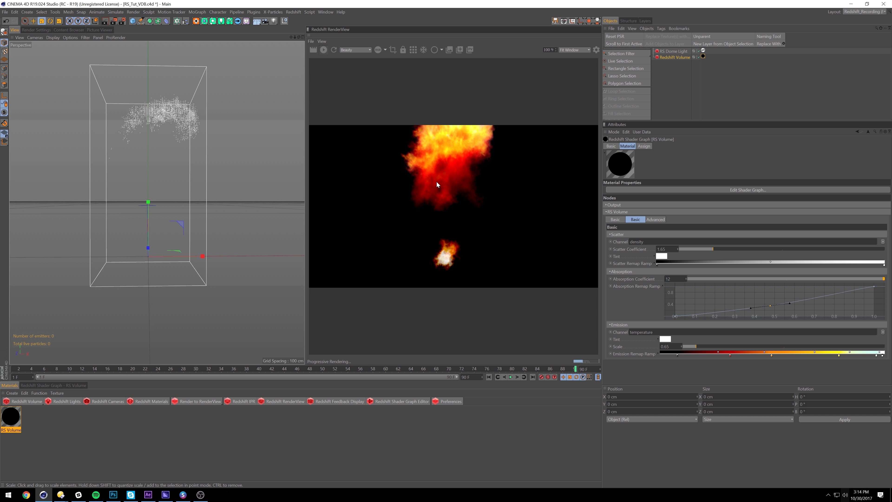
left_click(339, 369)
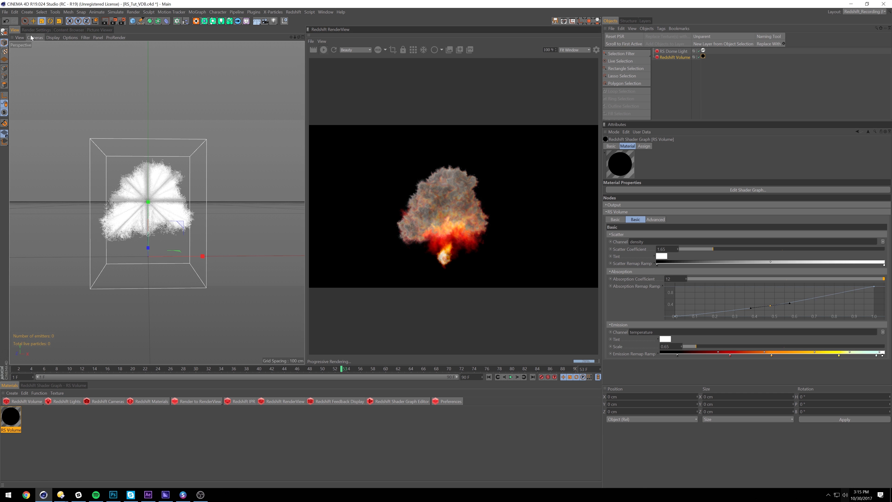
Set Primary GI to Brute Force and Secondary GI to Irradiance Point Cloud, then view the Picture Viewer
left_click(40, 30)
left_click(197, 79)
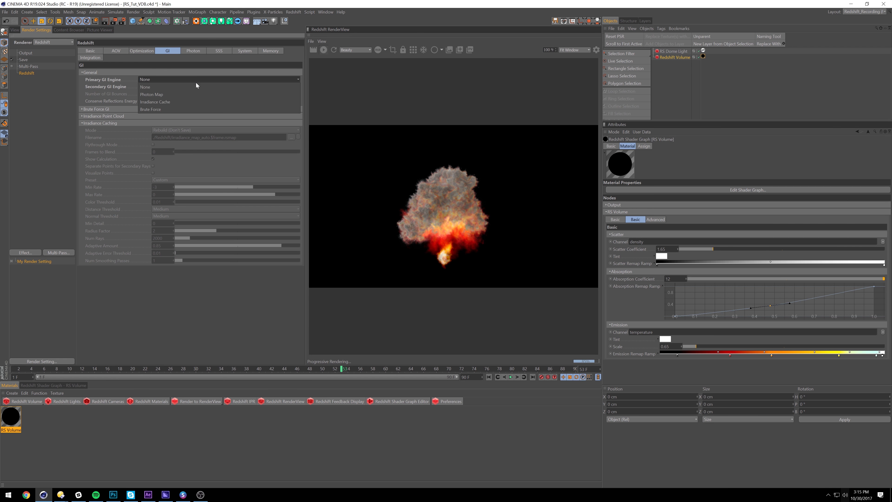
left_click(156, 93)
left_click(163, 88)
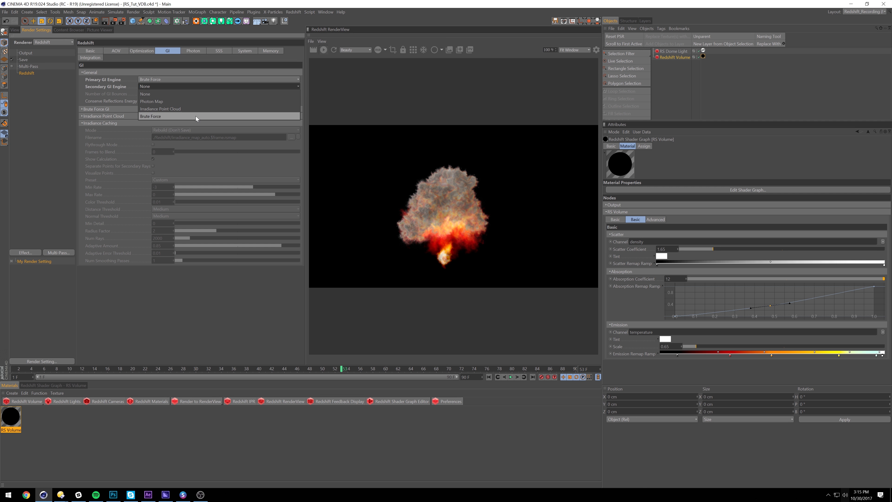
left_click(195, 109)
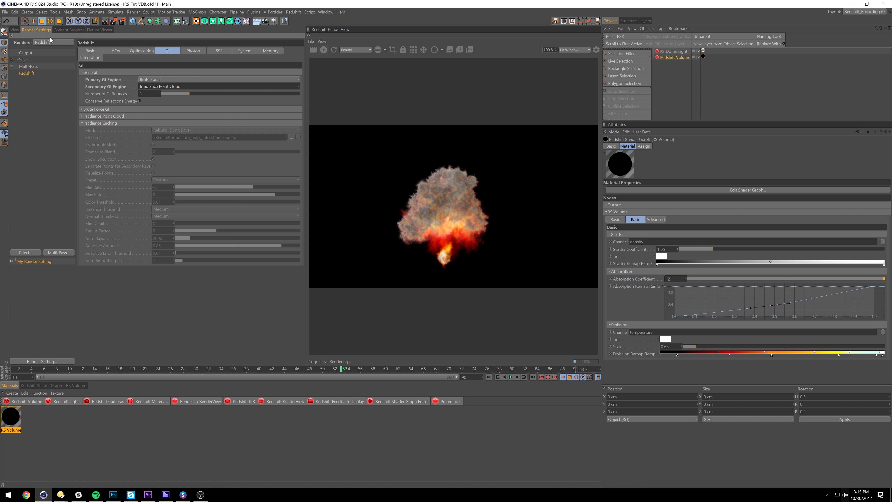
left_click(108, 30)
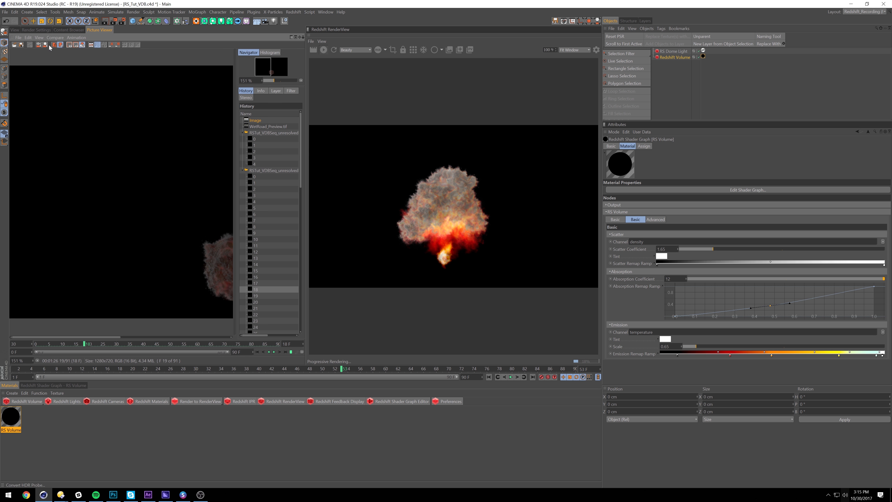
Drag the RS_Fire preset from the Content Browser into the Material Manager
left_click(69, 30)
left_click_drag(45, 76, 703, 56)
left_click(17, 30)
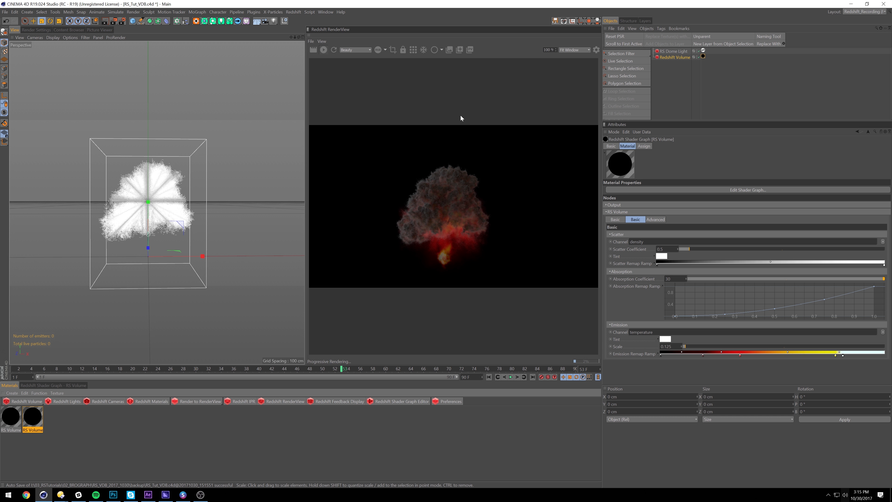
Switch the RS Volume material's attributes to the Advanced tab
left_click(656, 220)
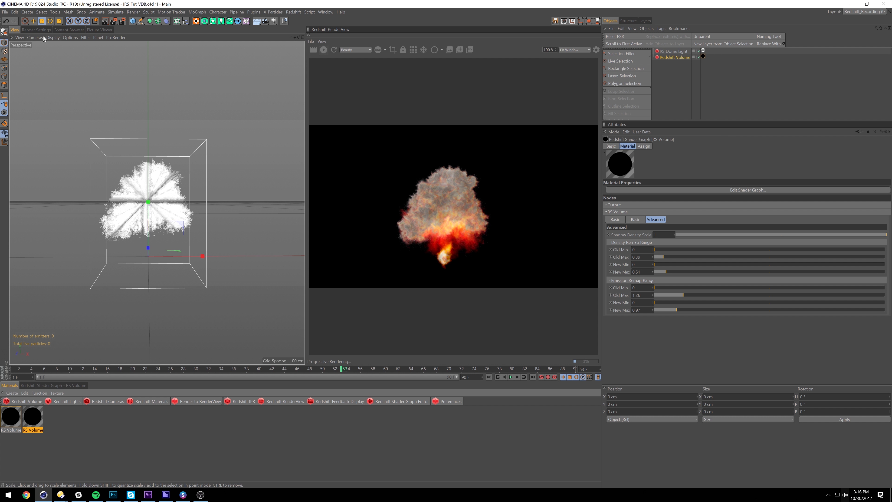
In the Picture Viewer, zoom to 82% and play the rendered explosion sequence
left_click(97, 30)
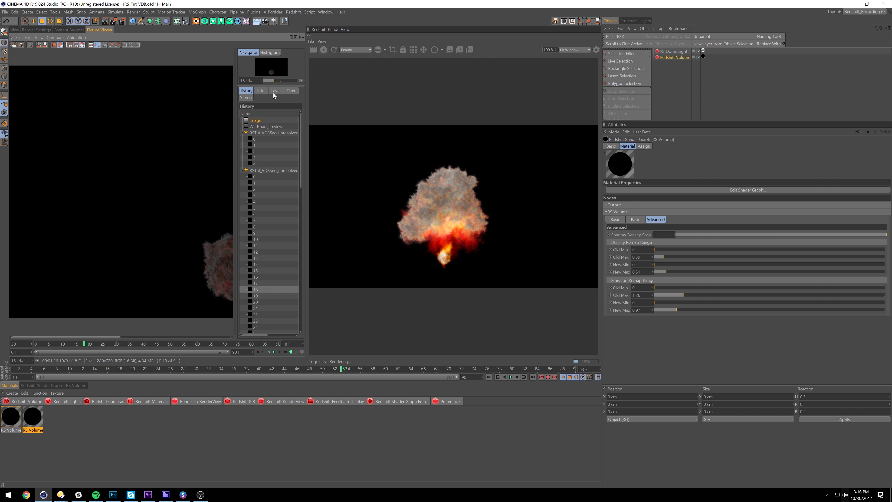
left_click_drag(274, 81, 271, 82)
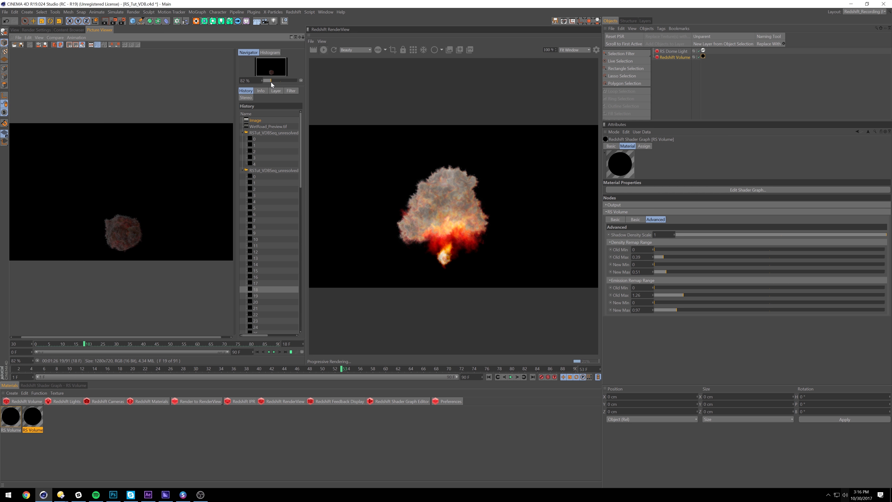
left_click(275, 352)
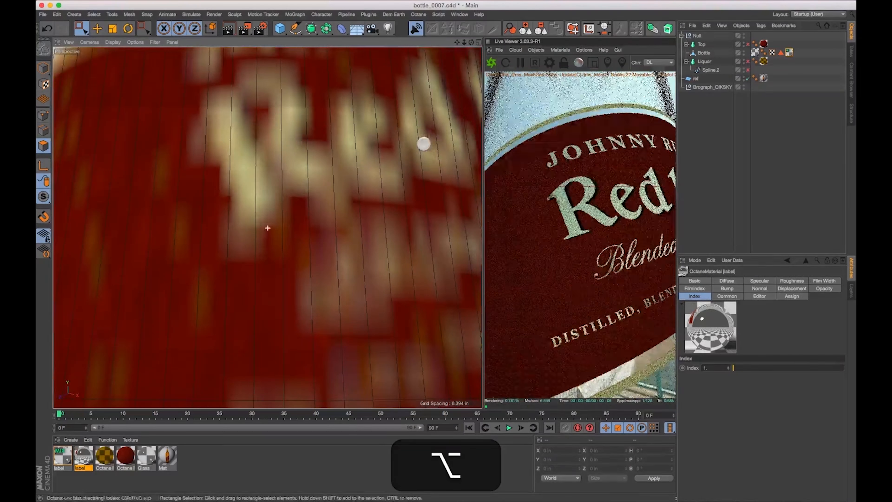
Zoom and orbit the viewport in close on the bottle's label
left_click_drag(422, 143, 450, 168, "alt")
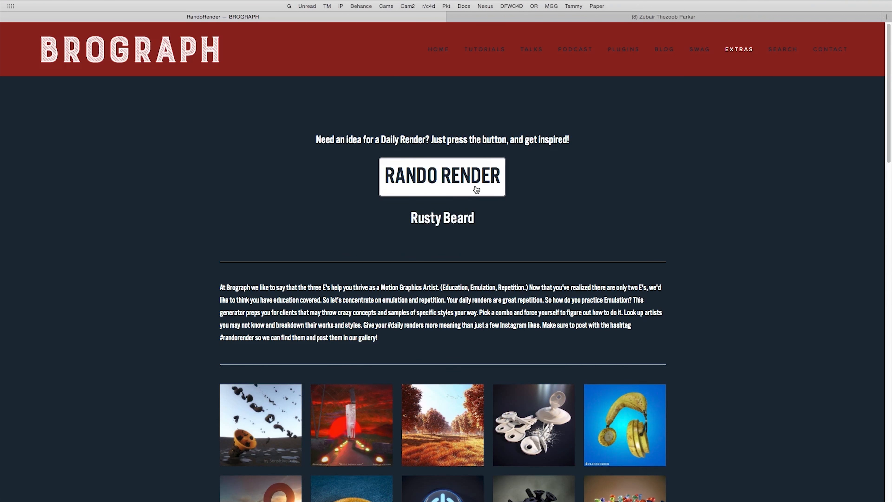
Scroll down the RandoRender page to the render gallery thumbnails
scroll(477, 190, "down", 20)
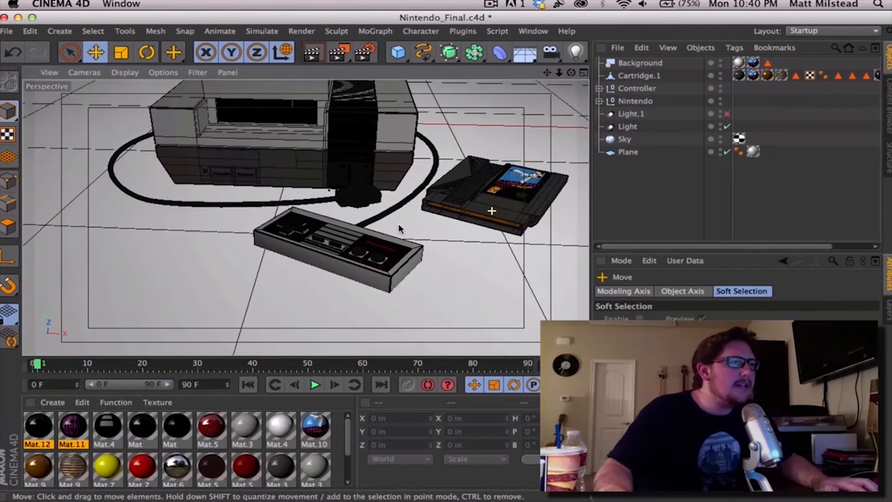
Orbit the DeLorean round to a side view, then orbit around the NES scene
left_click_drag(398, 224, 473, 225, "alt")
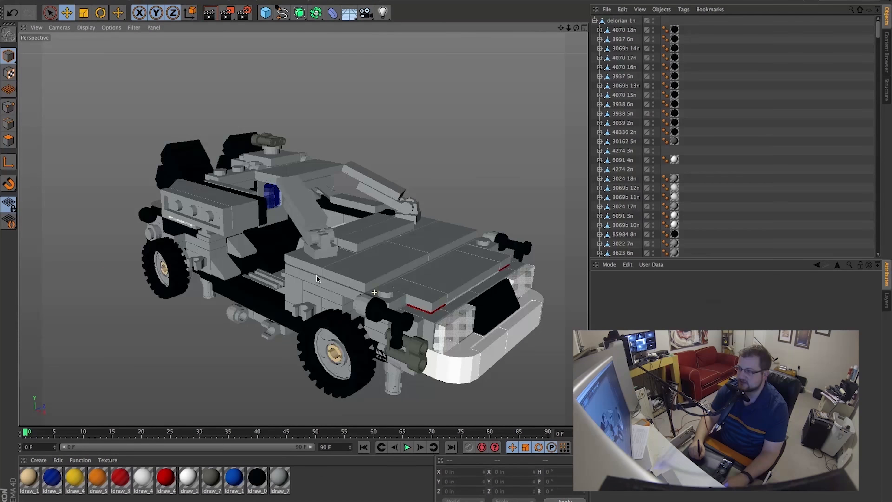
left_click_drag(317, 276, 294, 277, "alt")
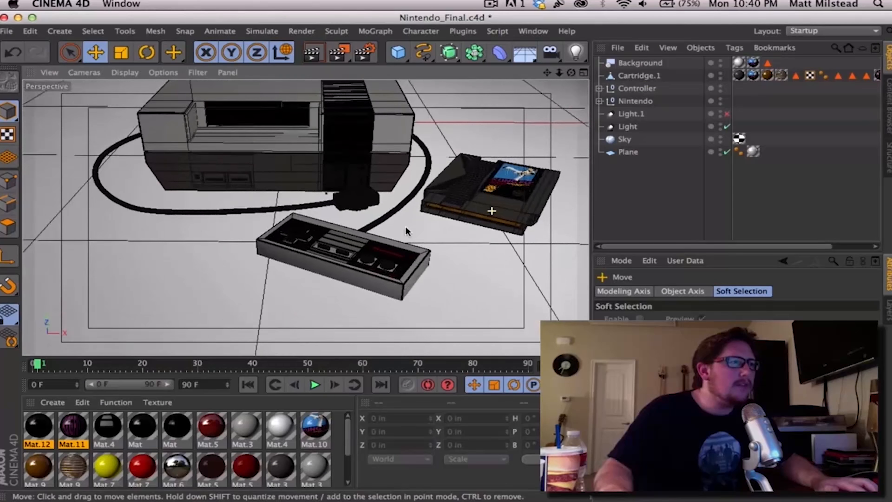
left_click_drag(399, 223, 473, 225, "alt")
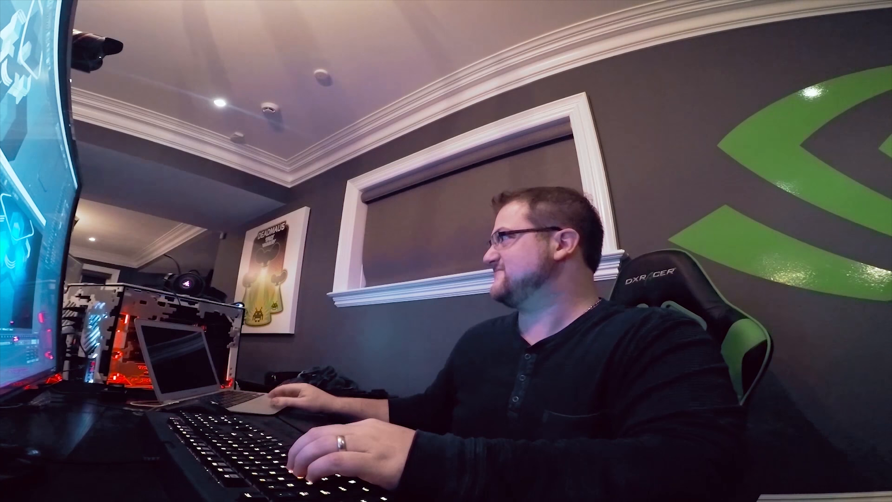